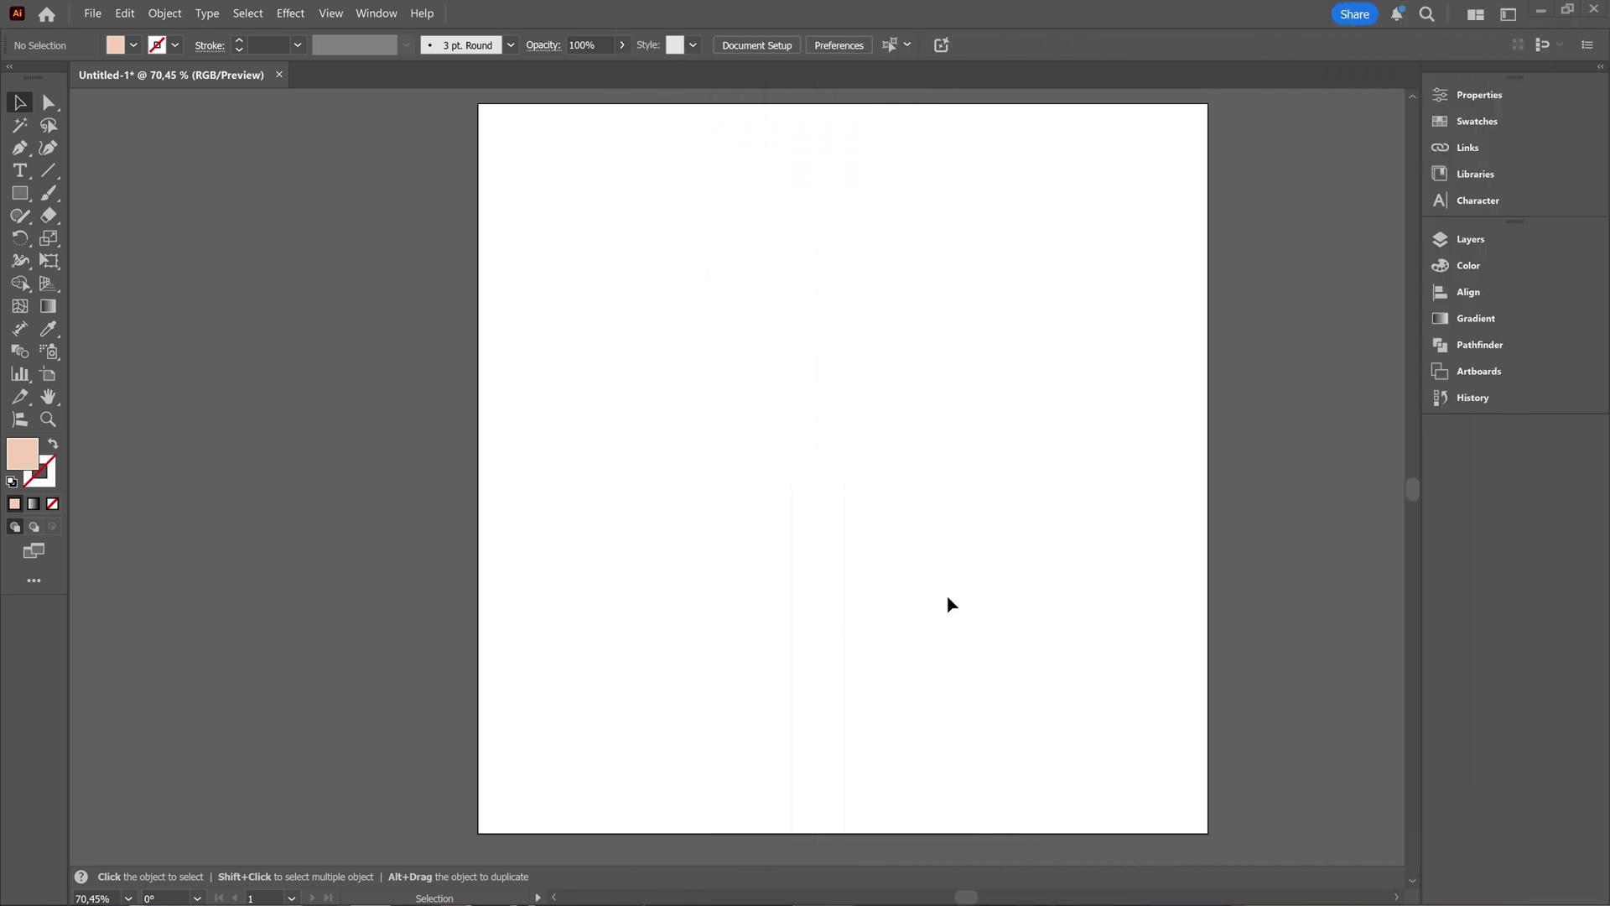
Step: Place woman-1461619_1280.jpg, scale it to about 829.7 × 552.9 px and move it near the artboard top
left_click(93, 15)
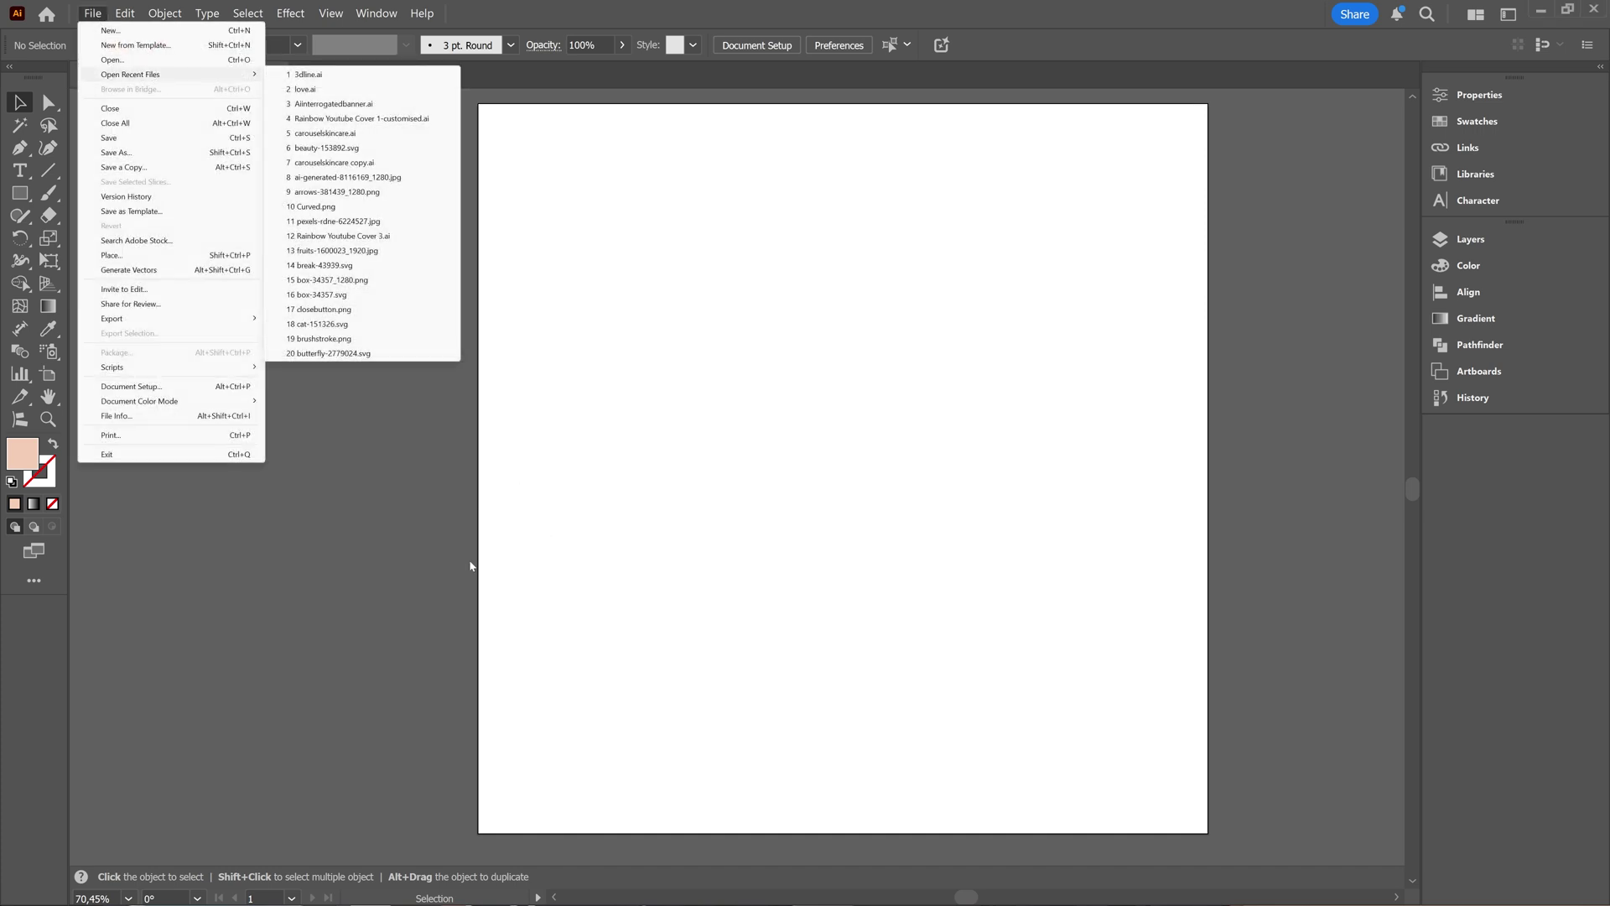
left_click(414, 666)
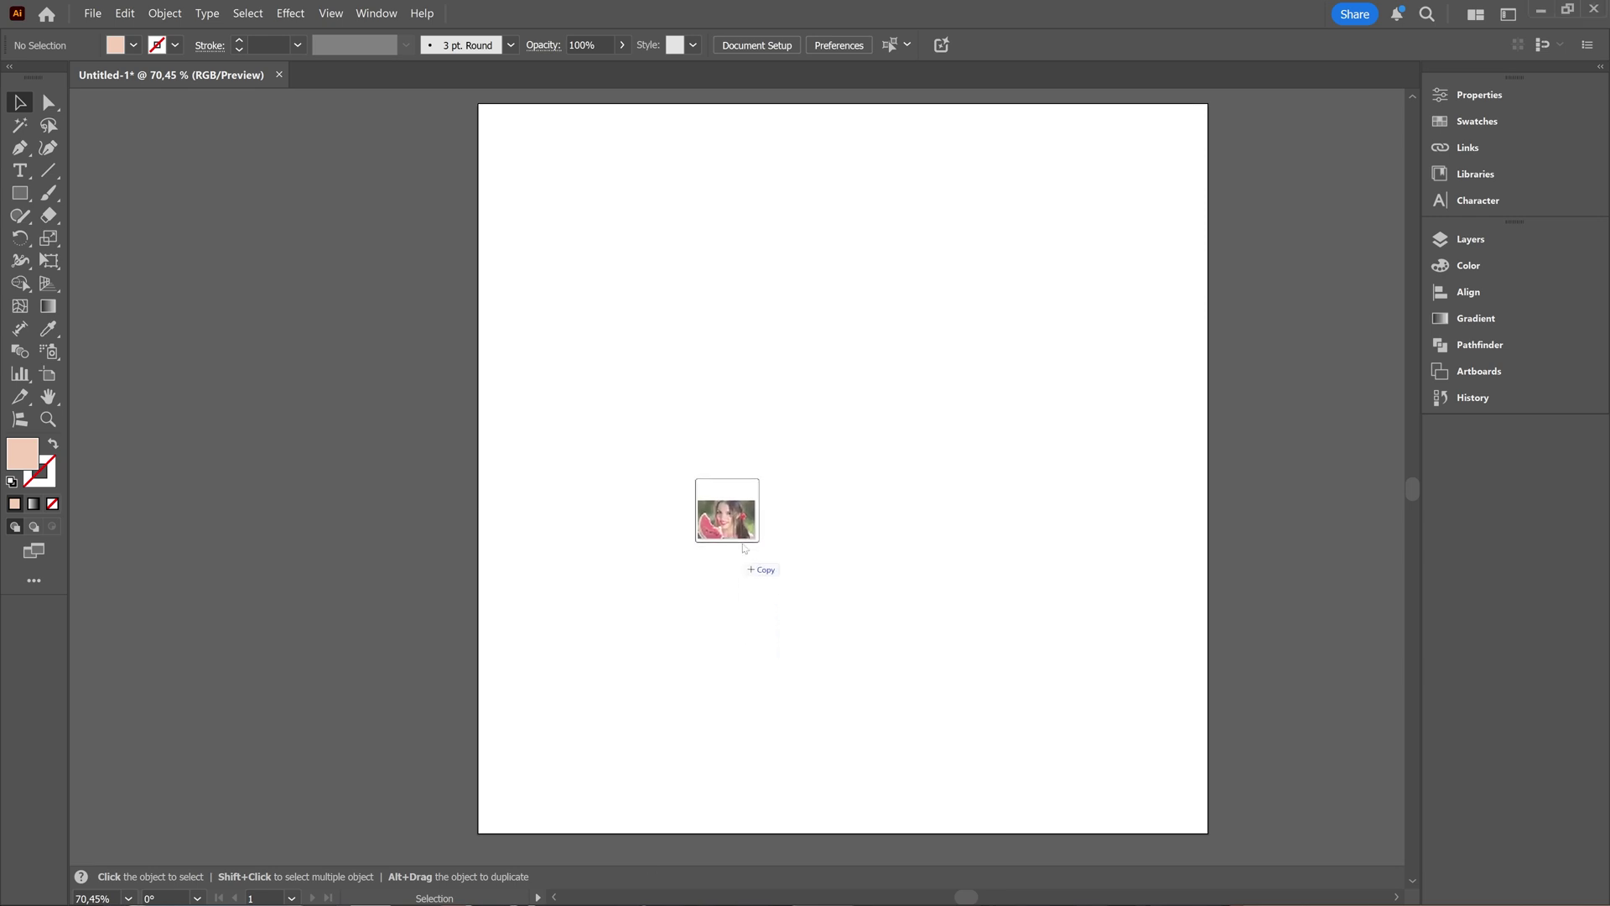
left_click(781, 404)
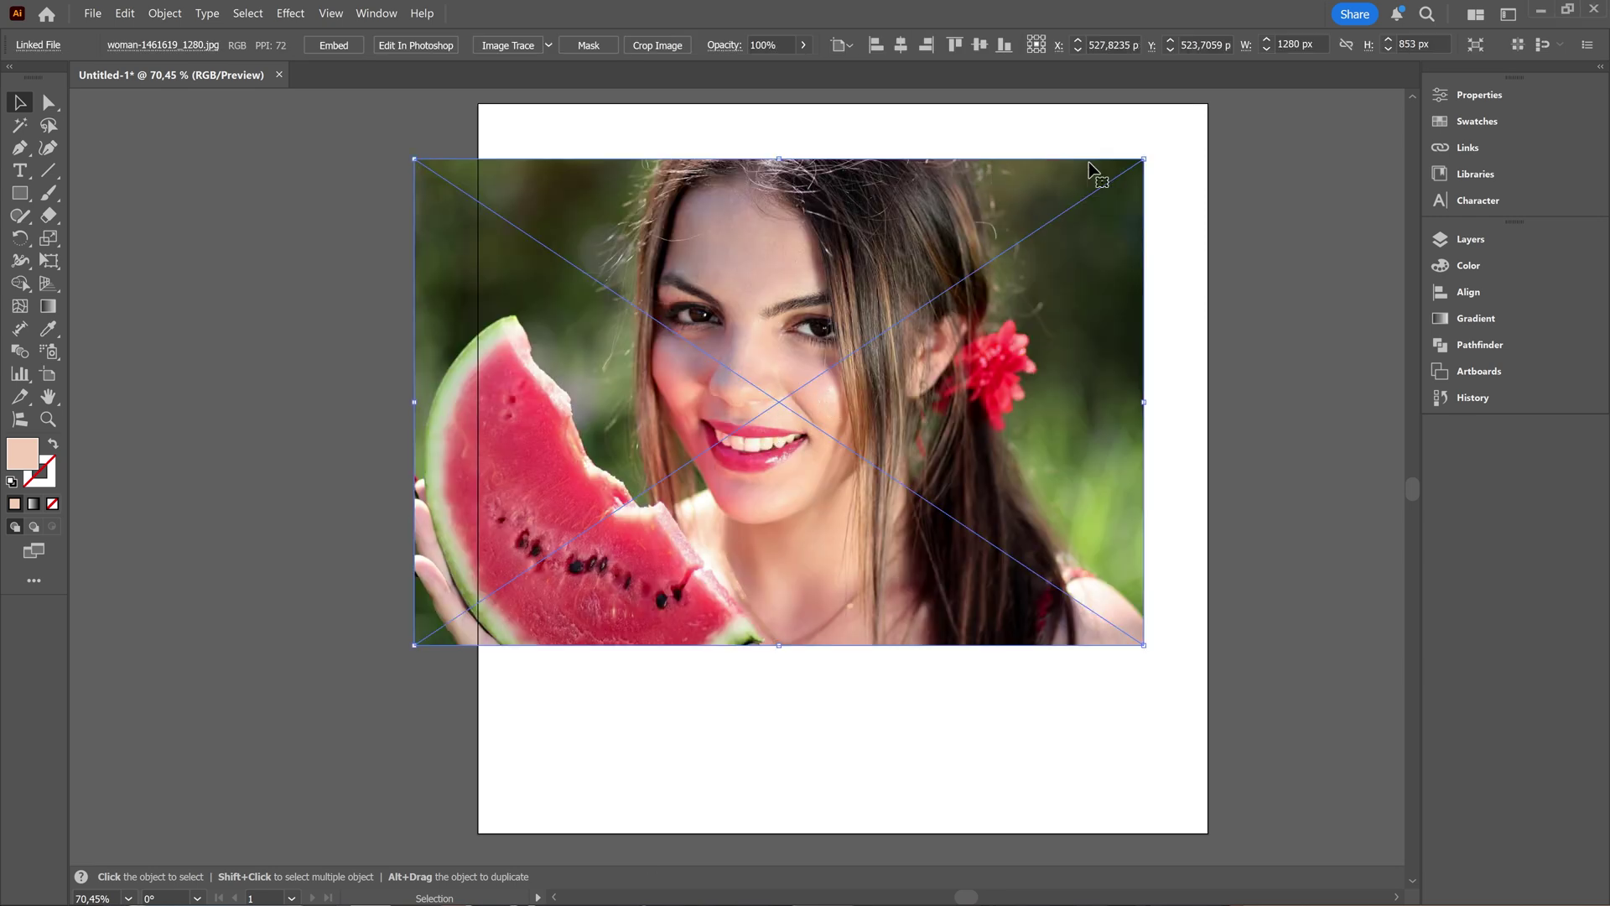
left_click_drag(1144, 158, 881, 299)
left_click_drag(746, 463, 933, 249)
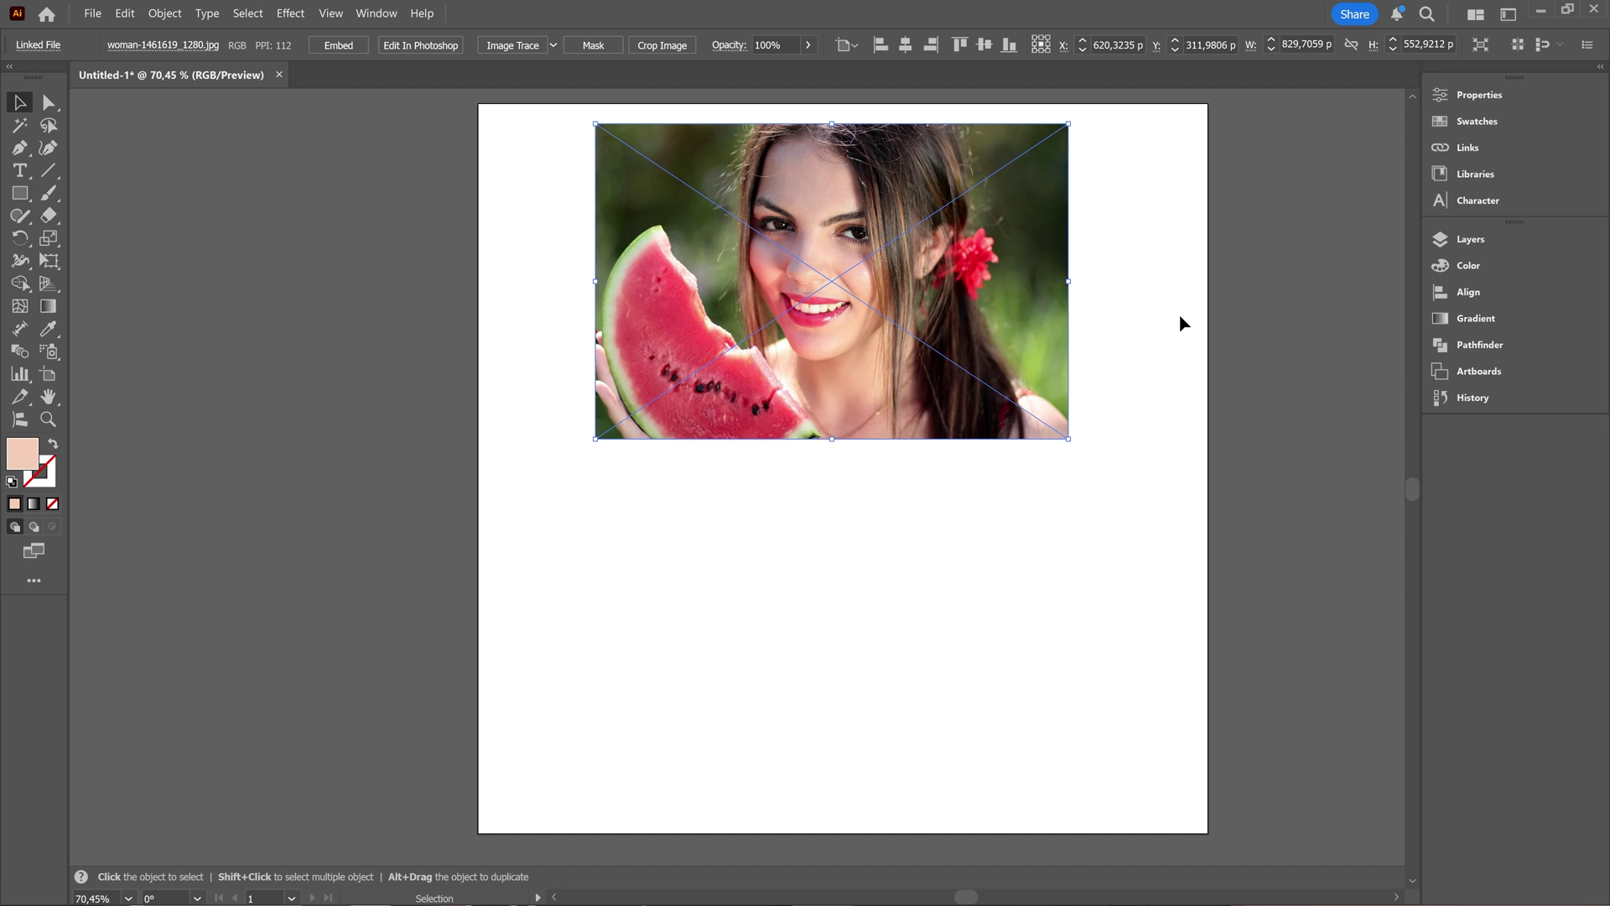
Step: Trace the selected photo with the Image Trace 6 Colors preset from the Properties panel
left_click(1480, 94)
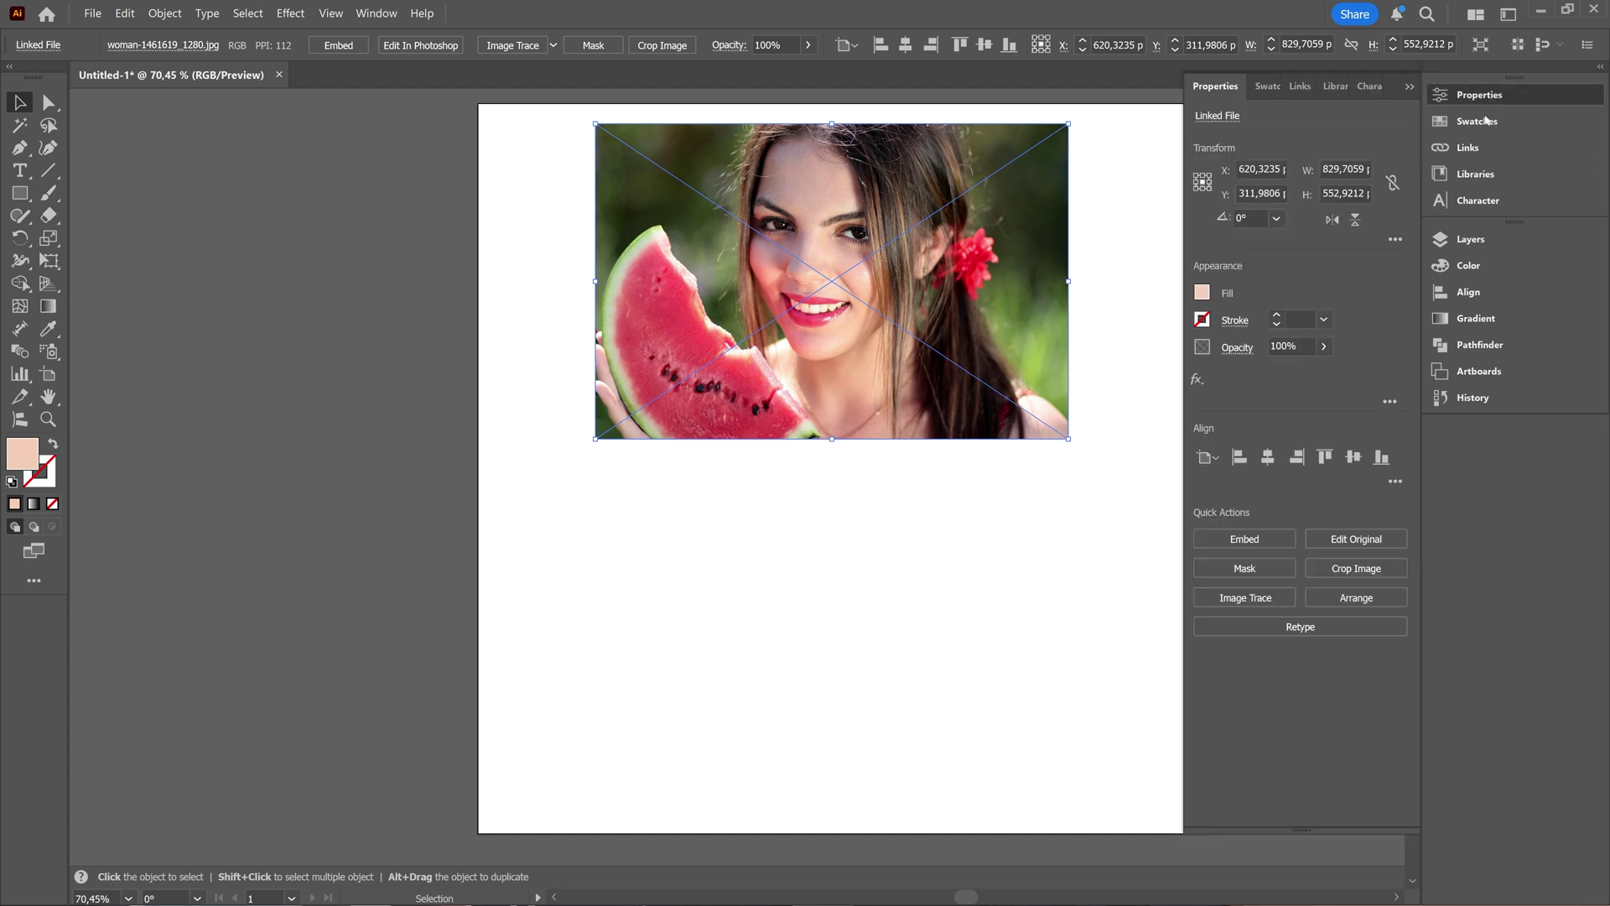
left_click(1258, 603)
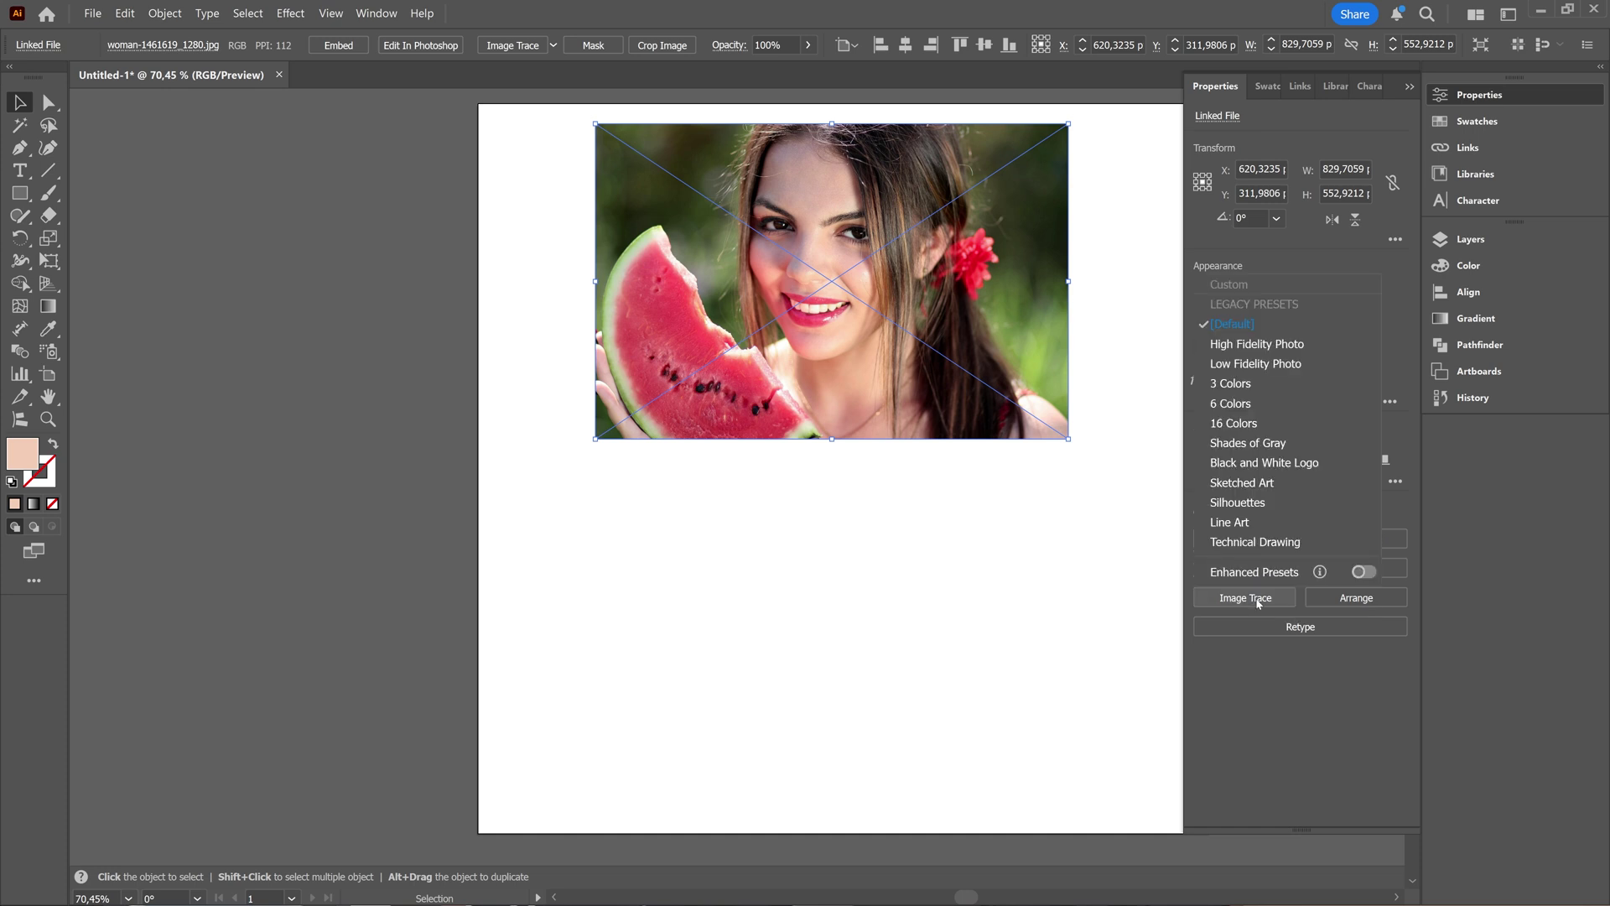
left_click(1256, 398)
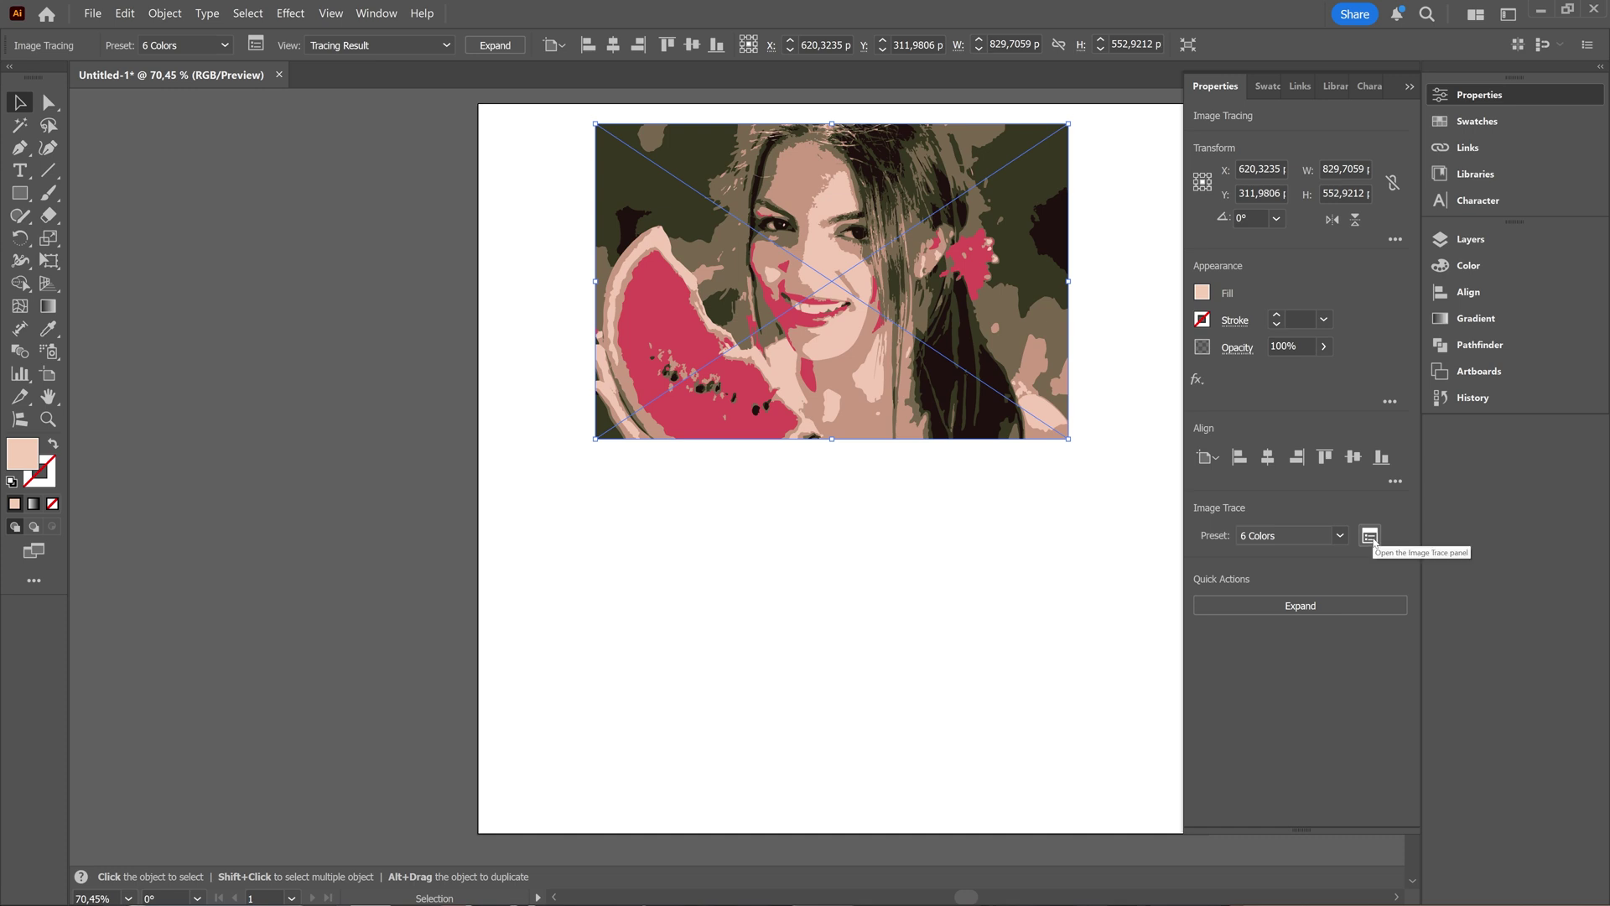
Step: Bring up the Image Trace panel, move it aside and pan the artboard left
left_click(1371, 537)
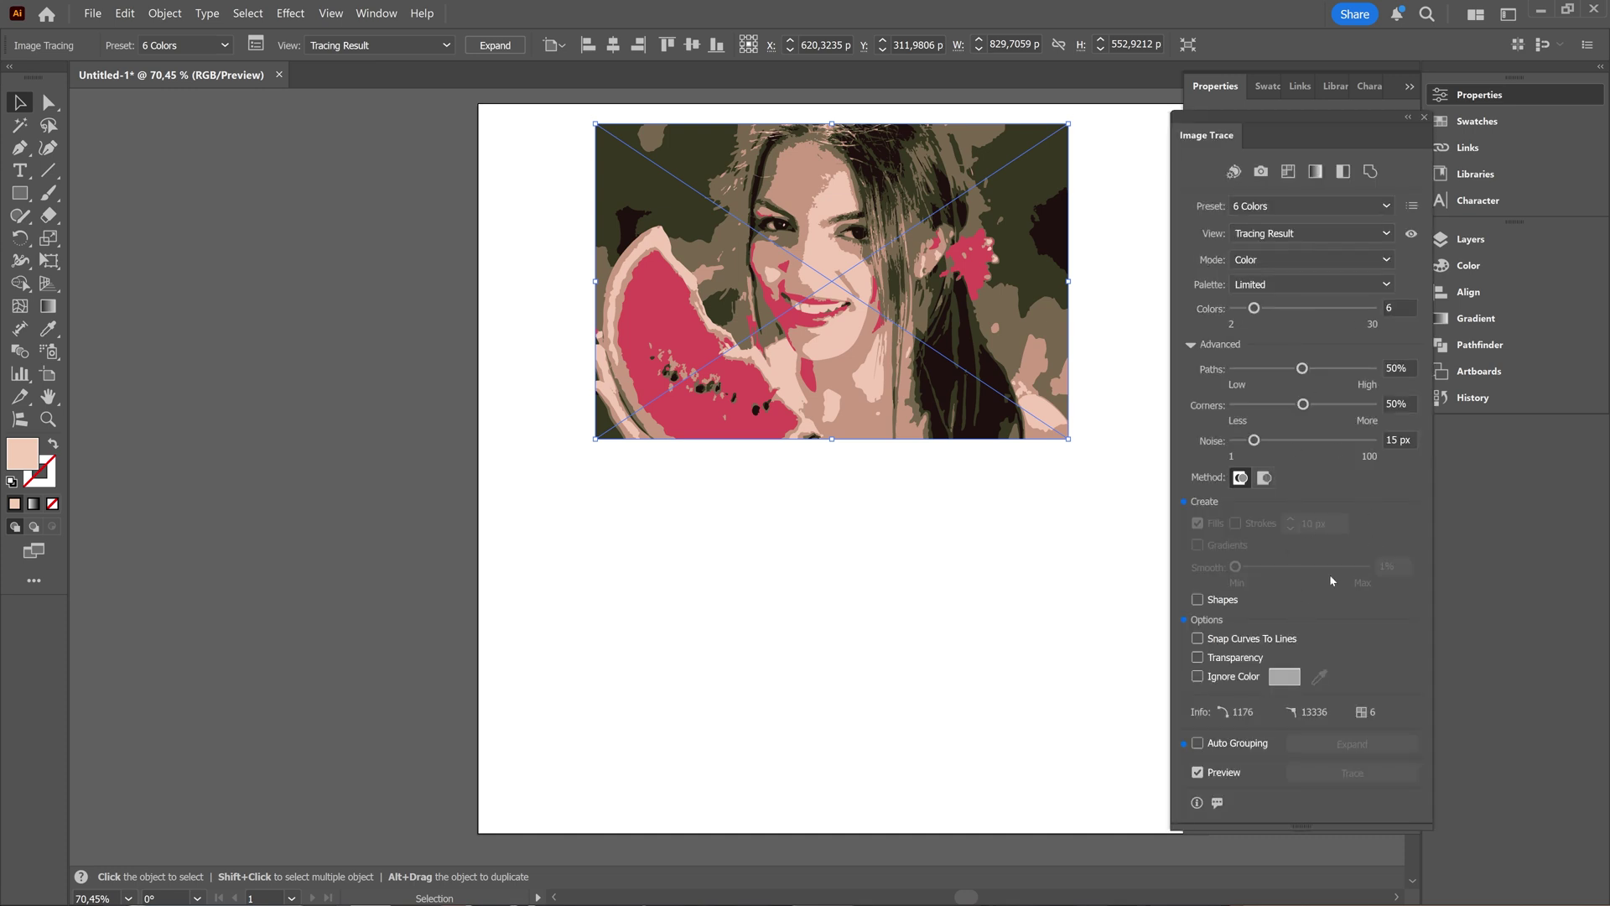
left_click(376, 13)
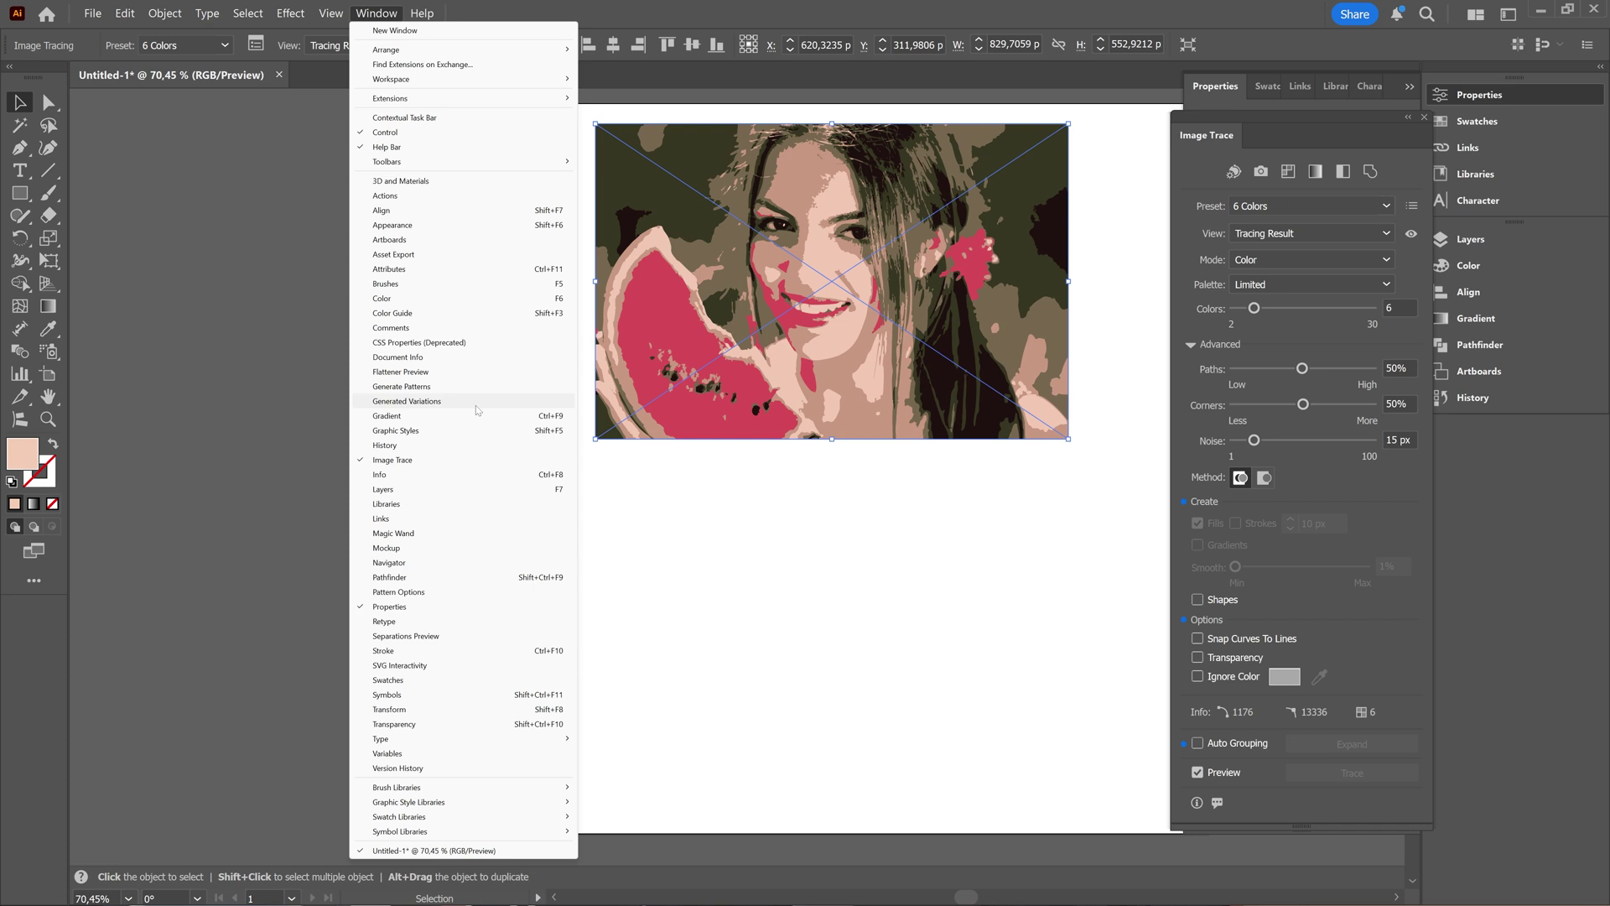
left_click(1103, 182)
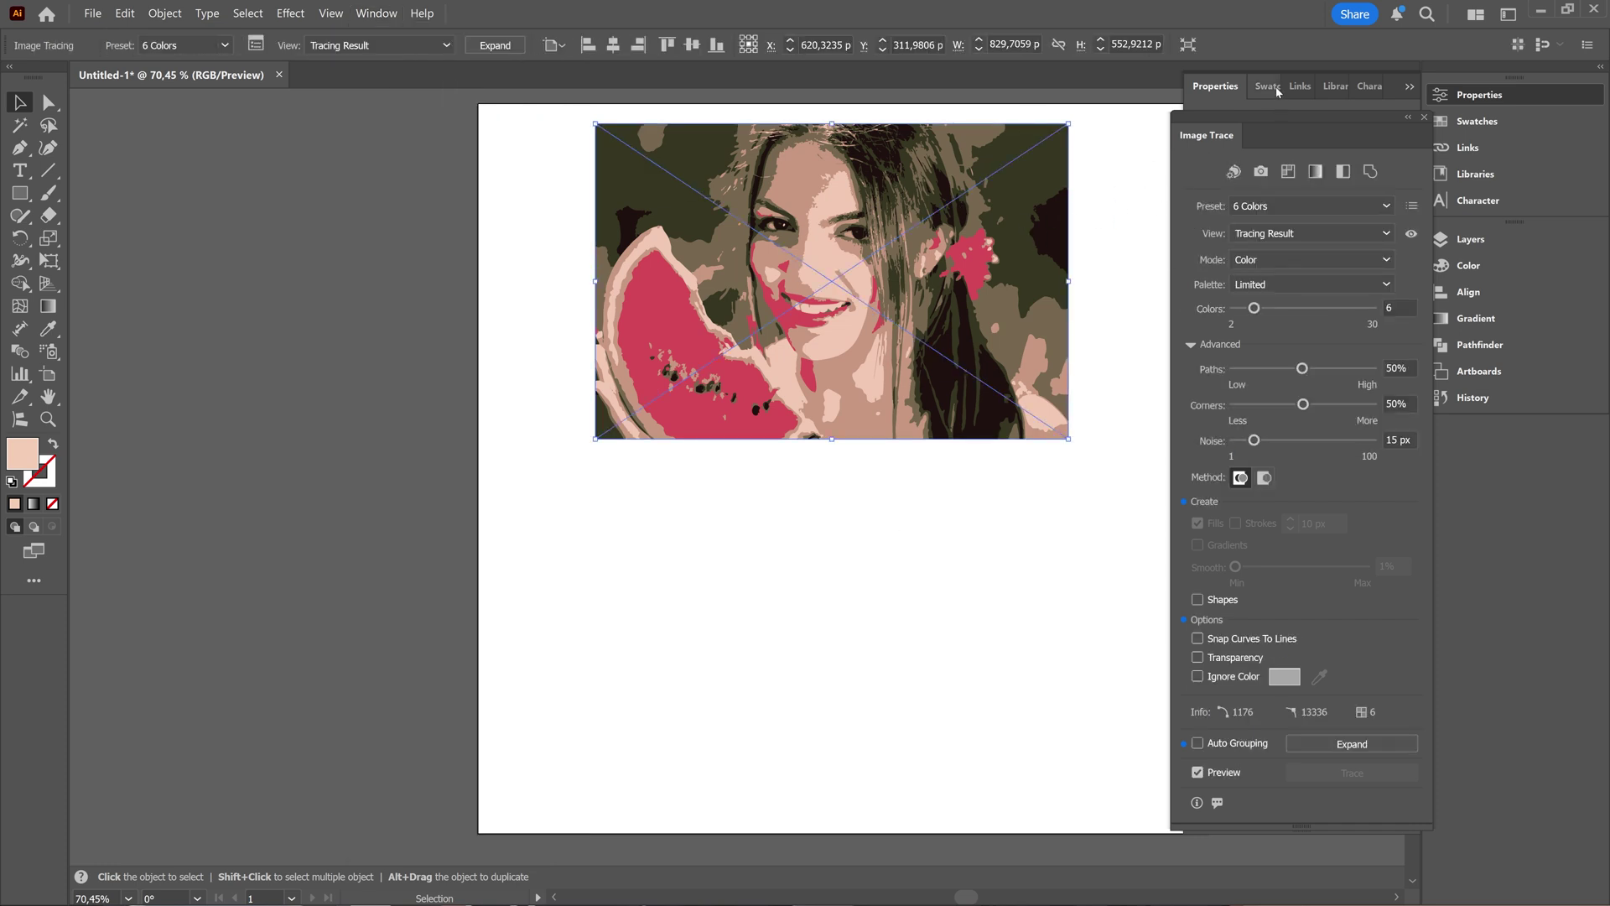
left_click_drag(1281, 126, 1193, 96)
left_click_drag(819, 603, 654, 610)
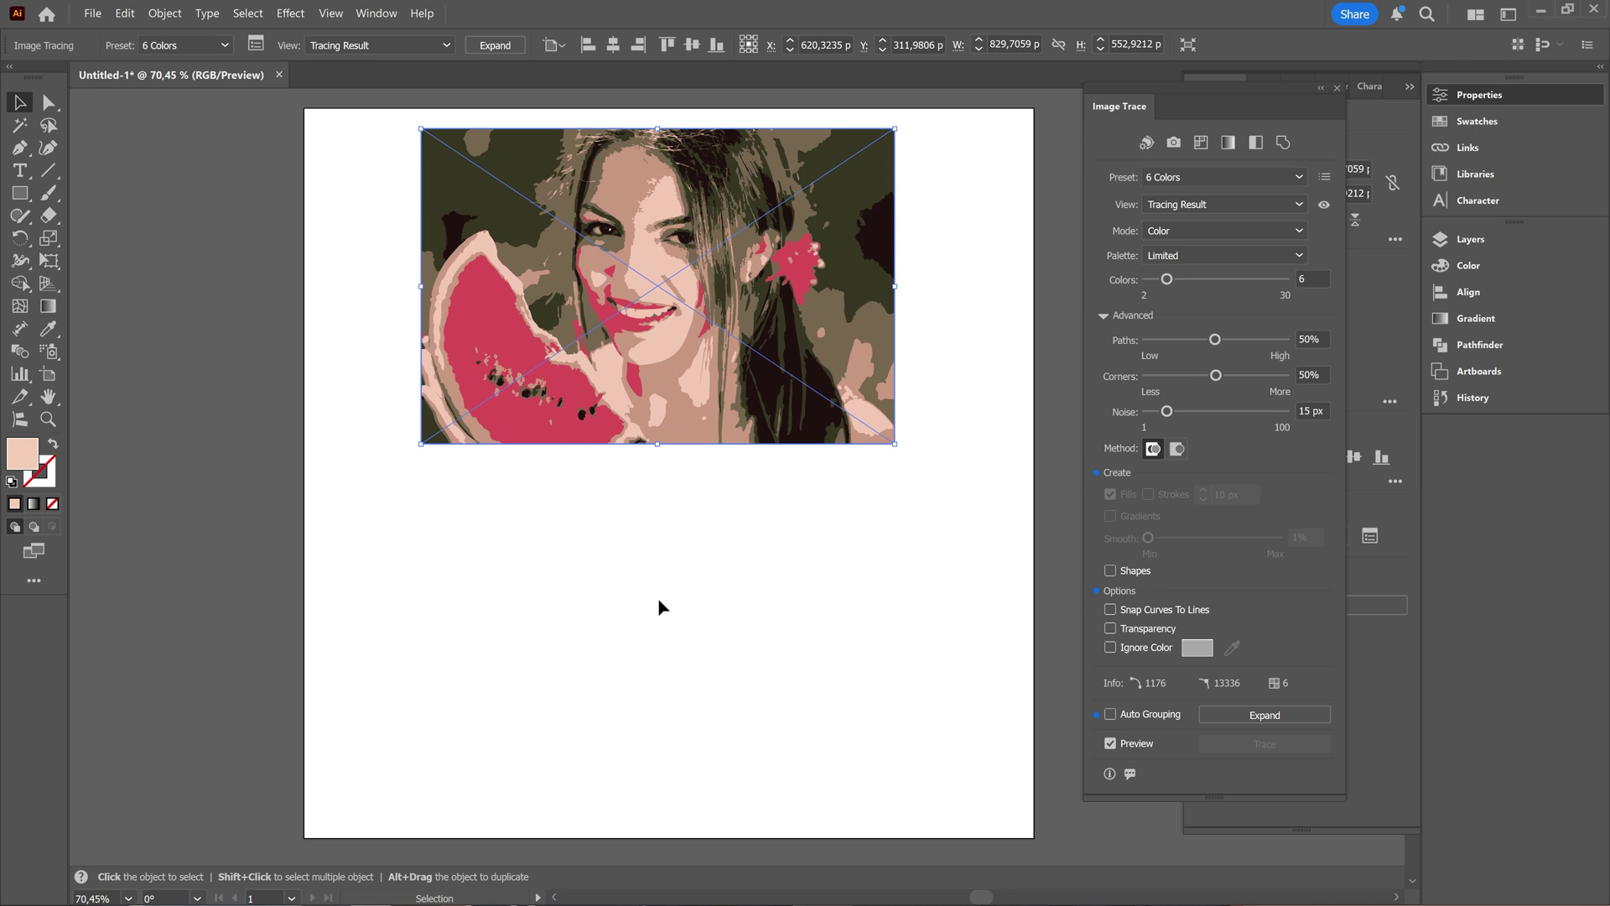
Step: Keep the 6 Colors preset and raise the trace's Colors slider from 6 through 10 to 20
left_click(1214, 178)
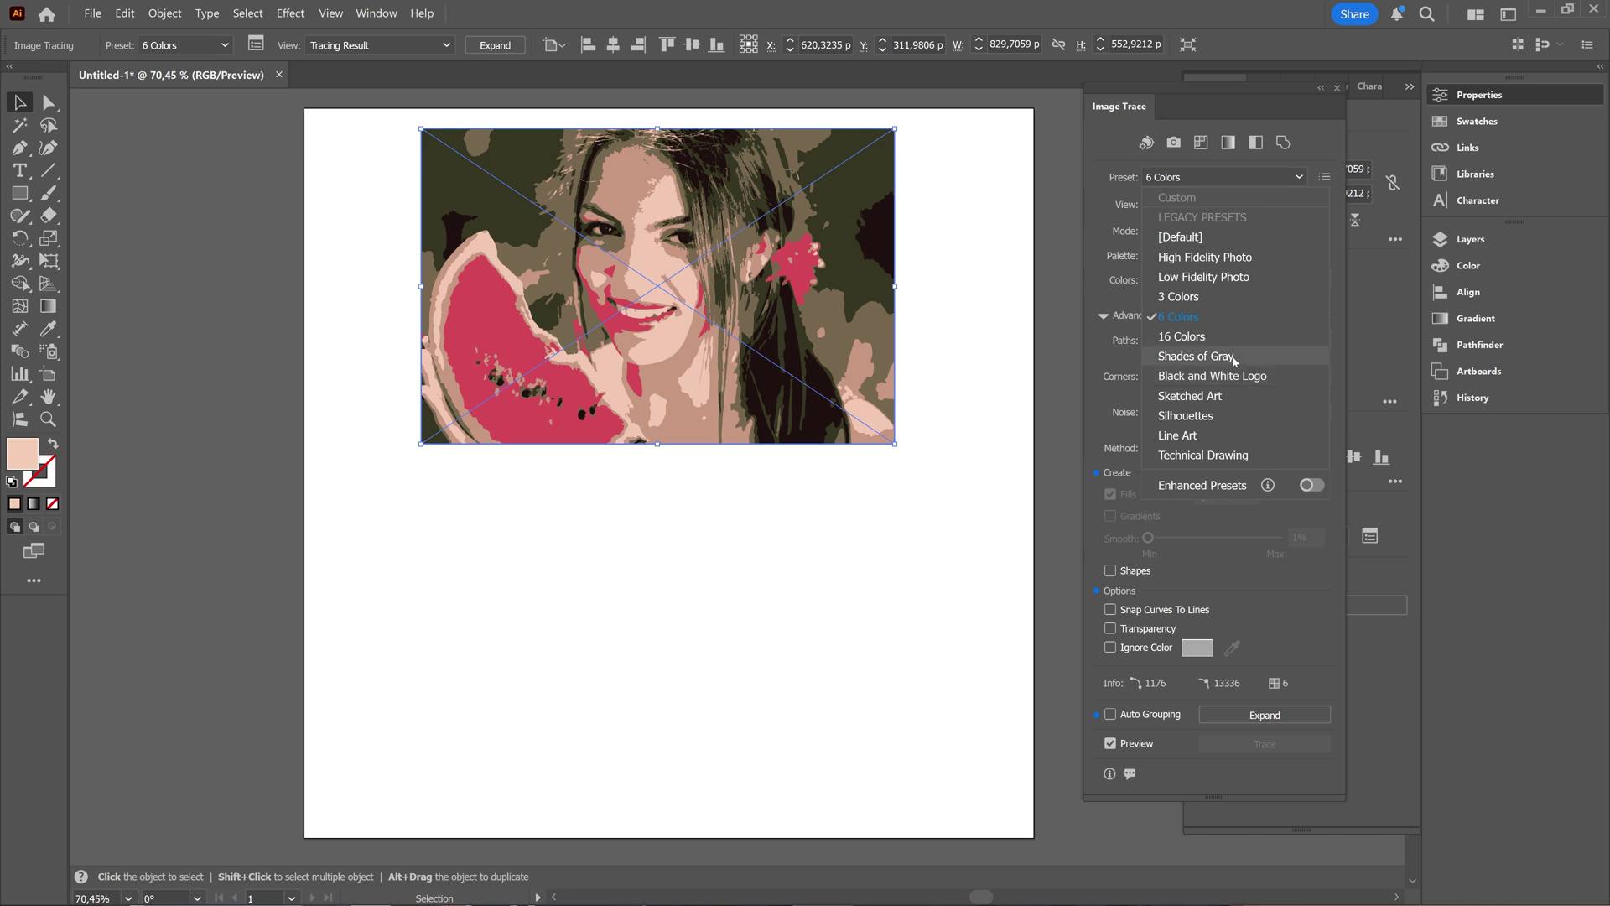
left_click(1137, 267)
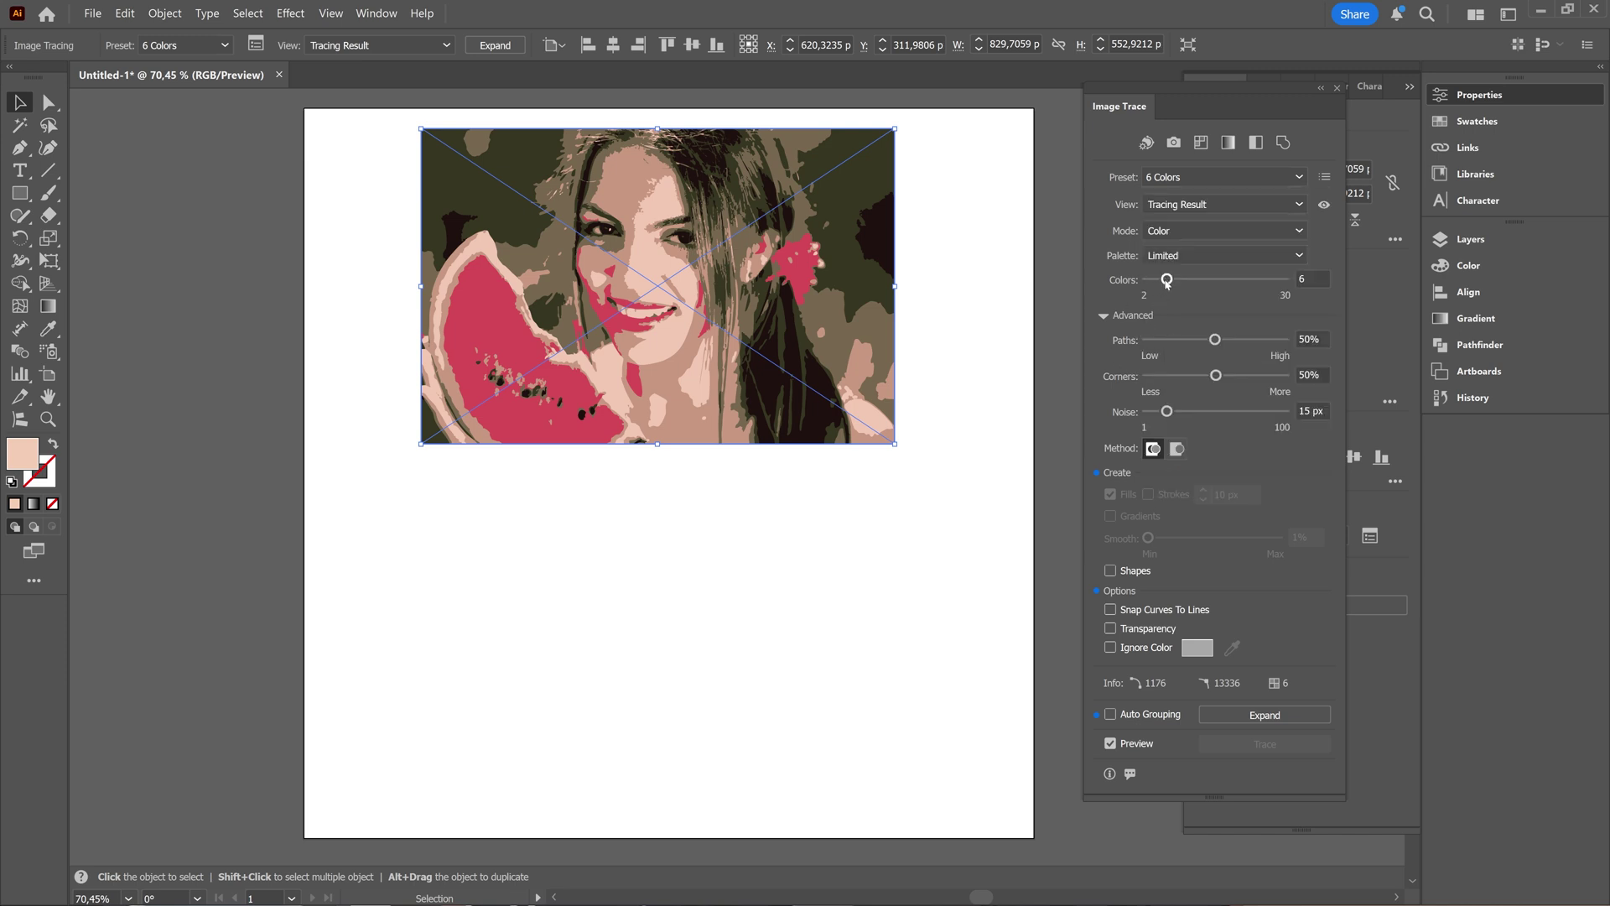
left_click_drag(1167, 279, 1187, 292)
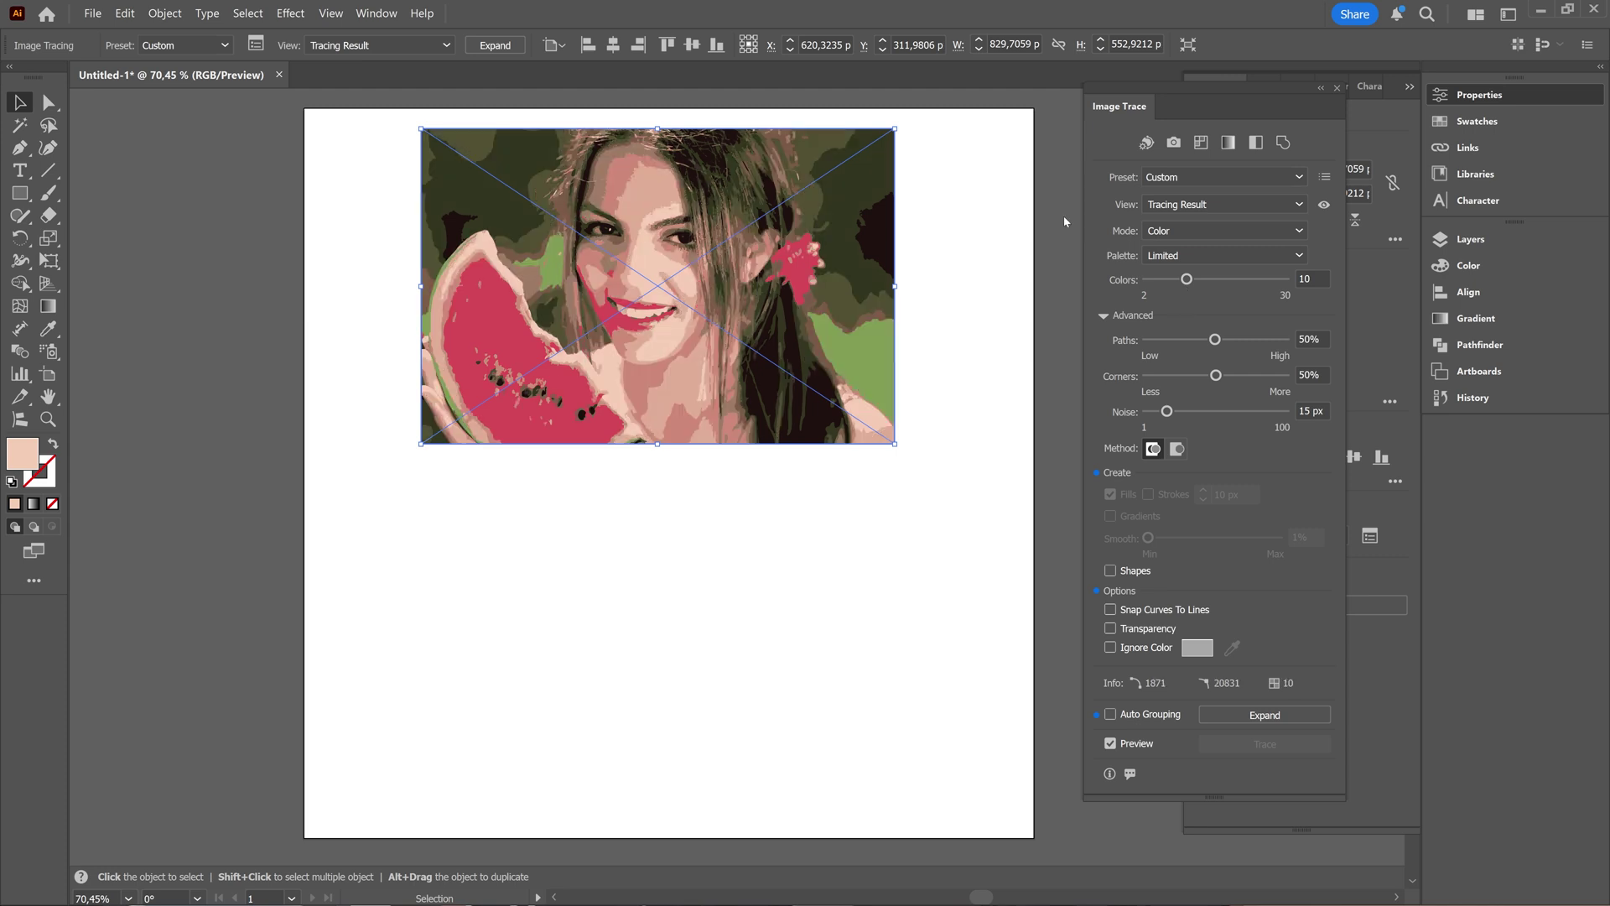
left_click_drag(1191, 279, 1237, 307)
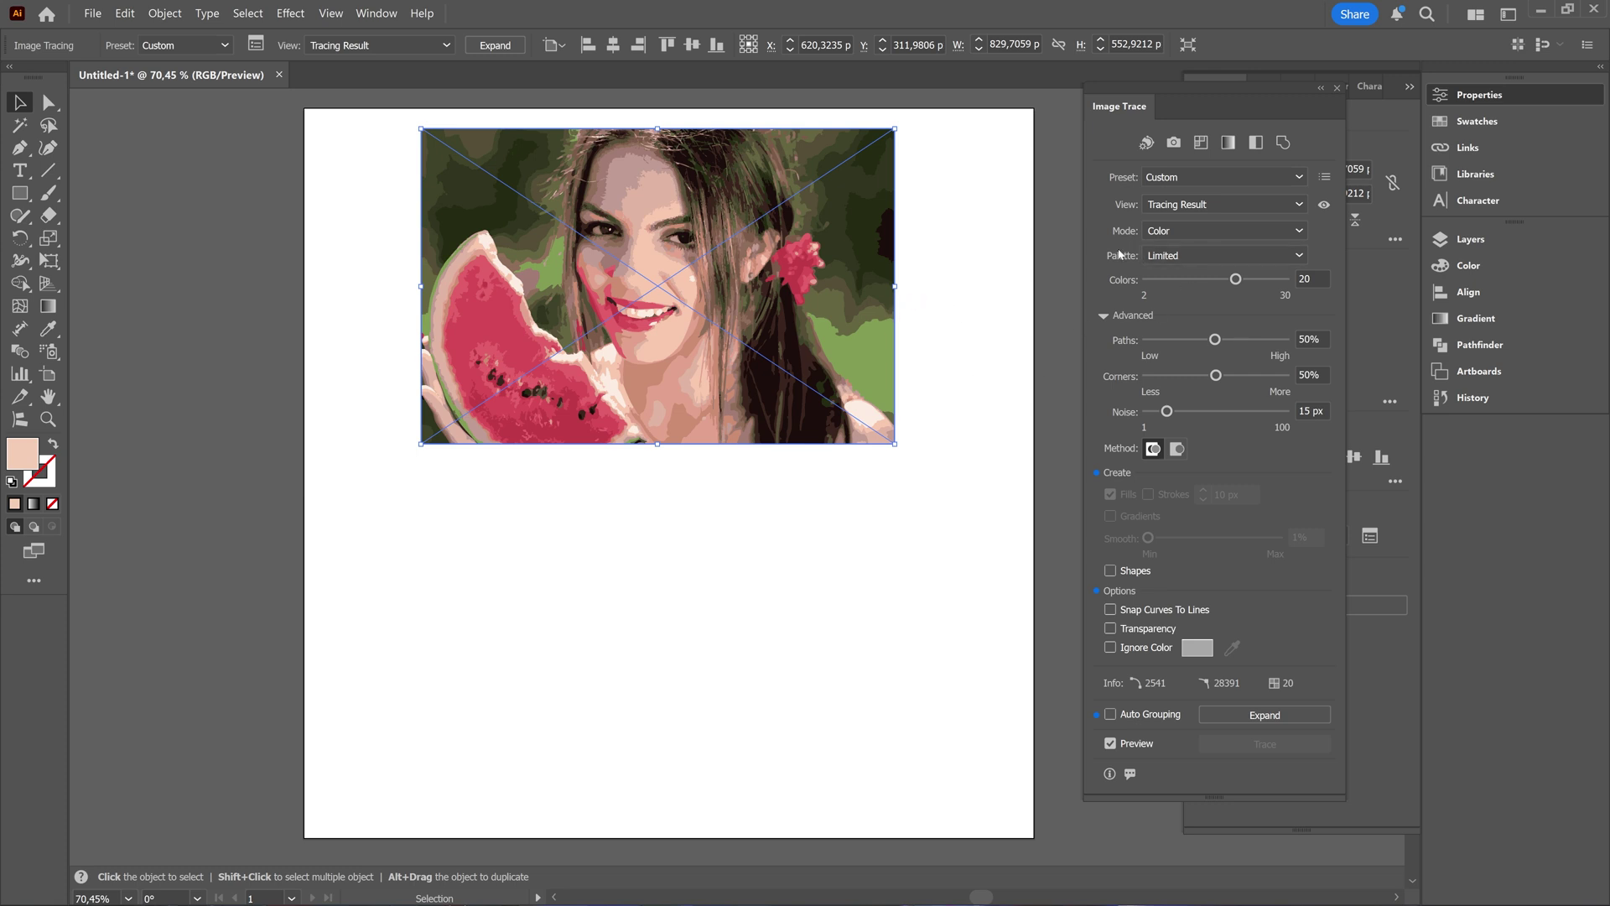
Step: Try the Full Tone and Automatic palettes at 59% accuracy, then settle on the Limited palette
left_click(1199, 260)
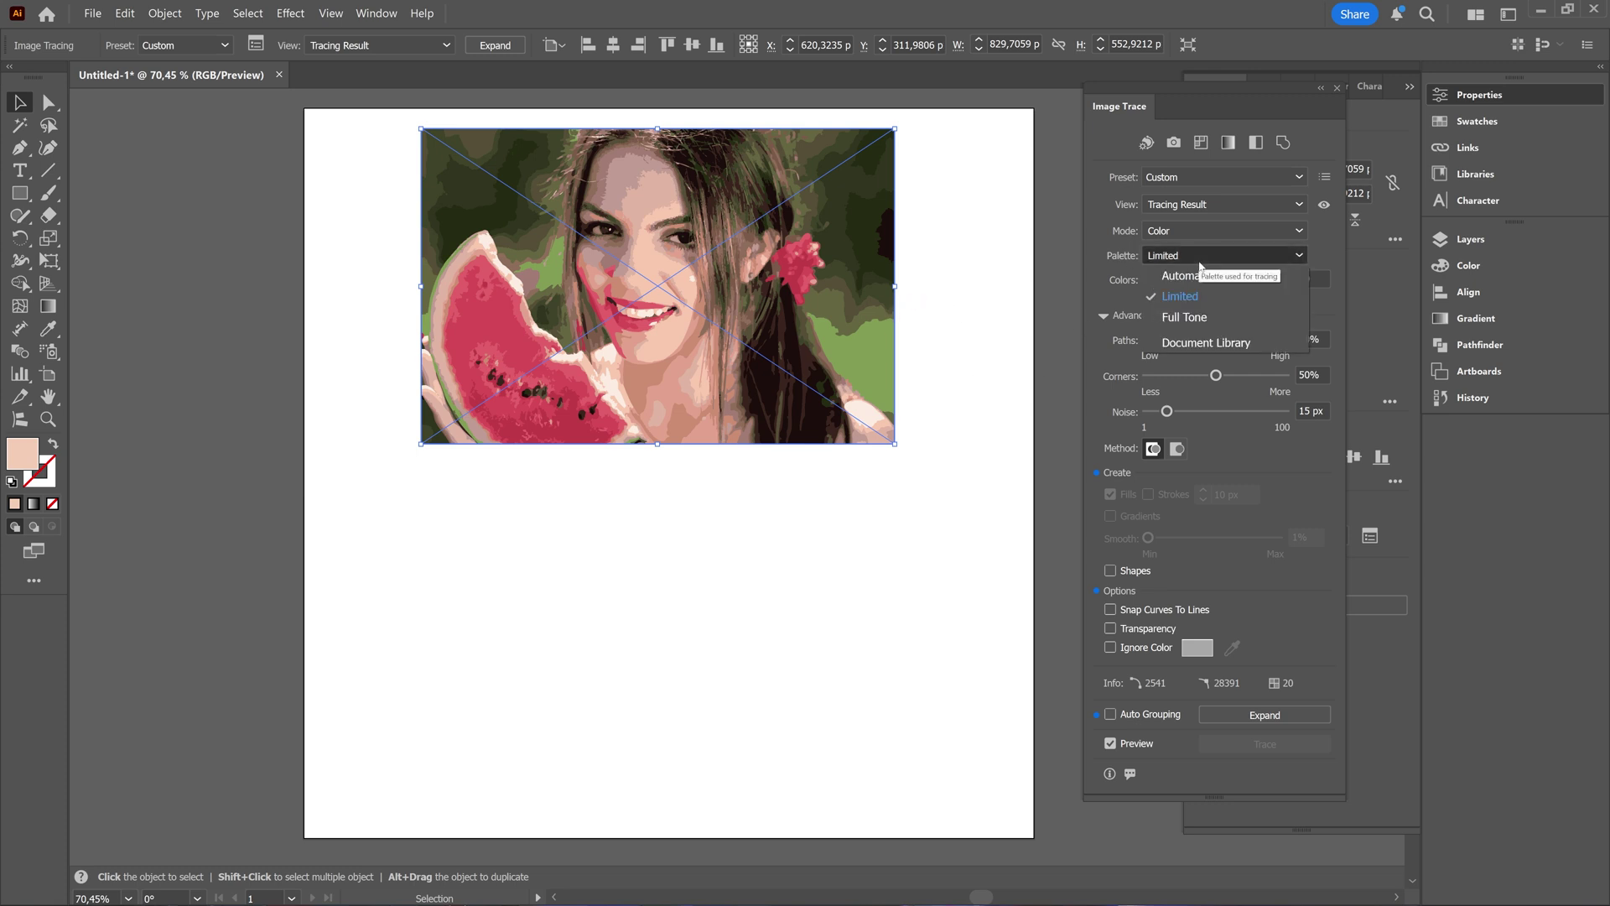
left_click(1201, 319)
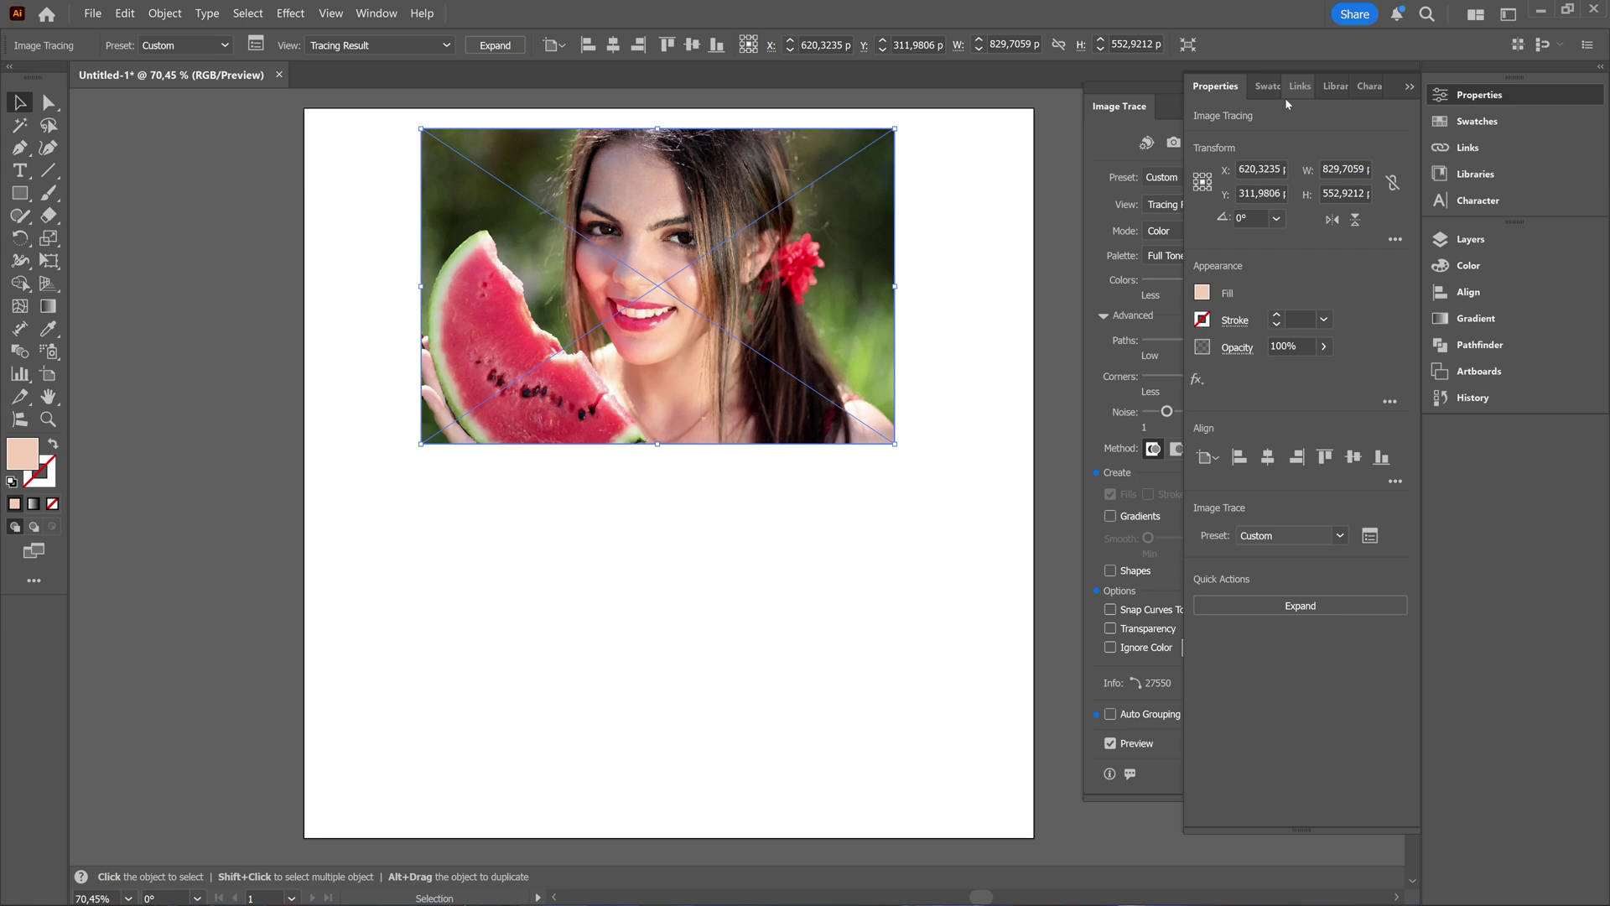
left_click(1211, 255)
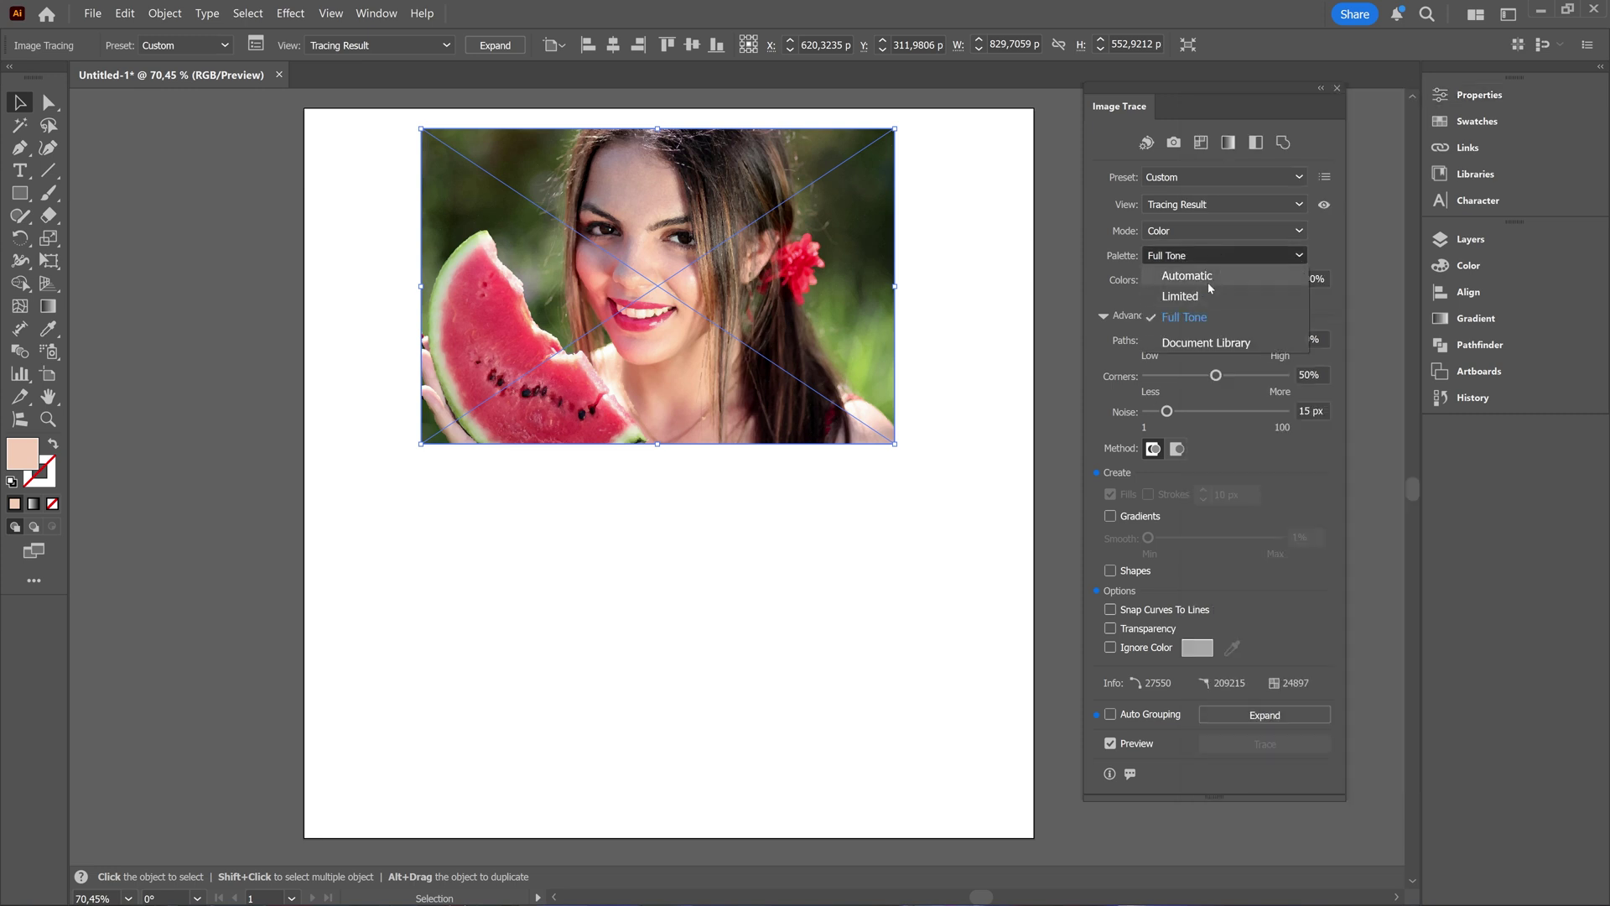
left_click(1209, 280)
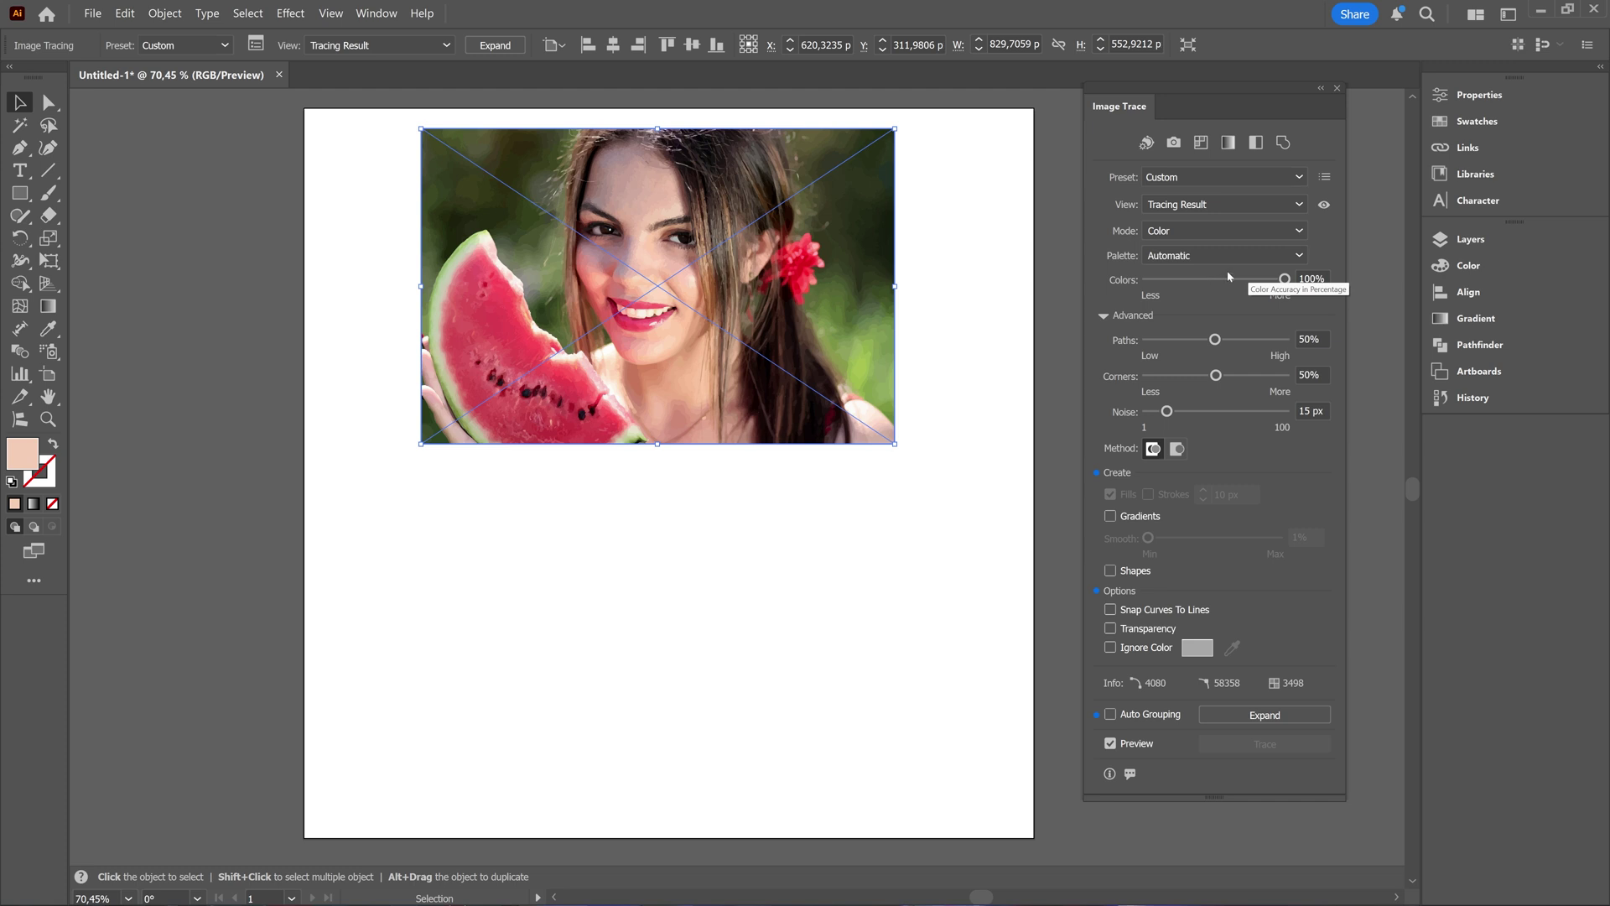
left_click_drag(1281, 282, 1231, 289)
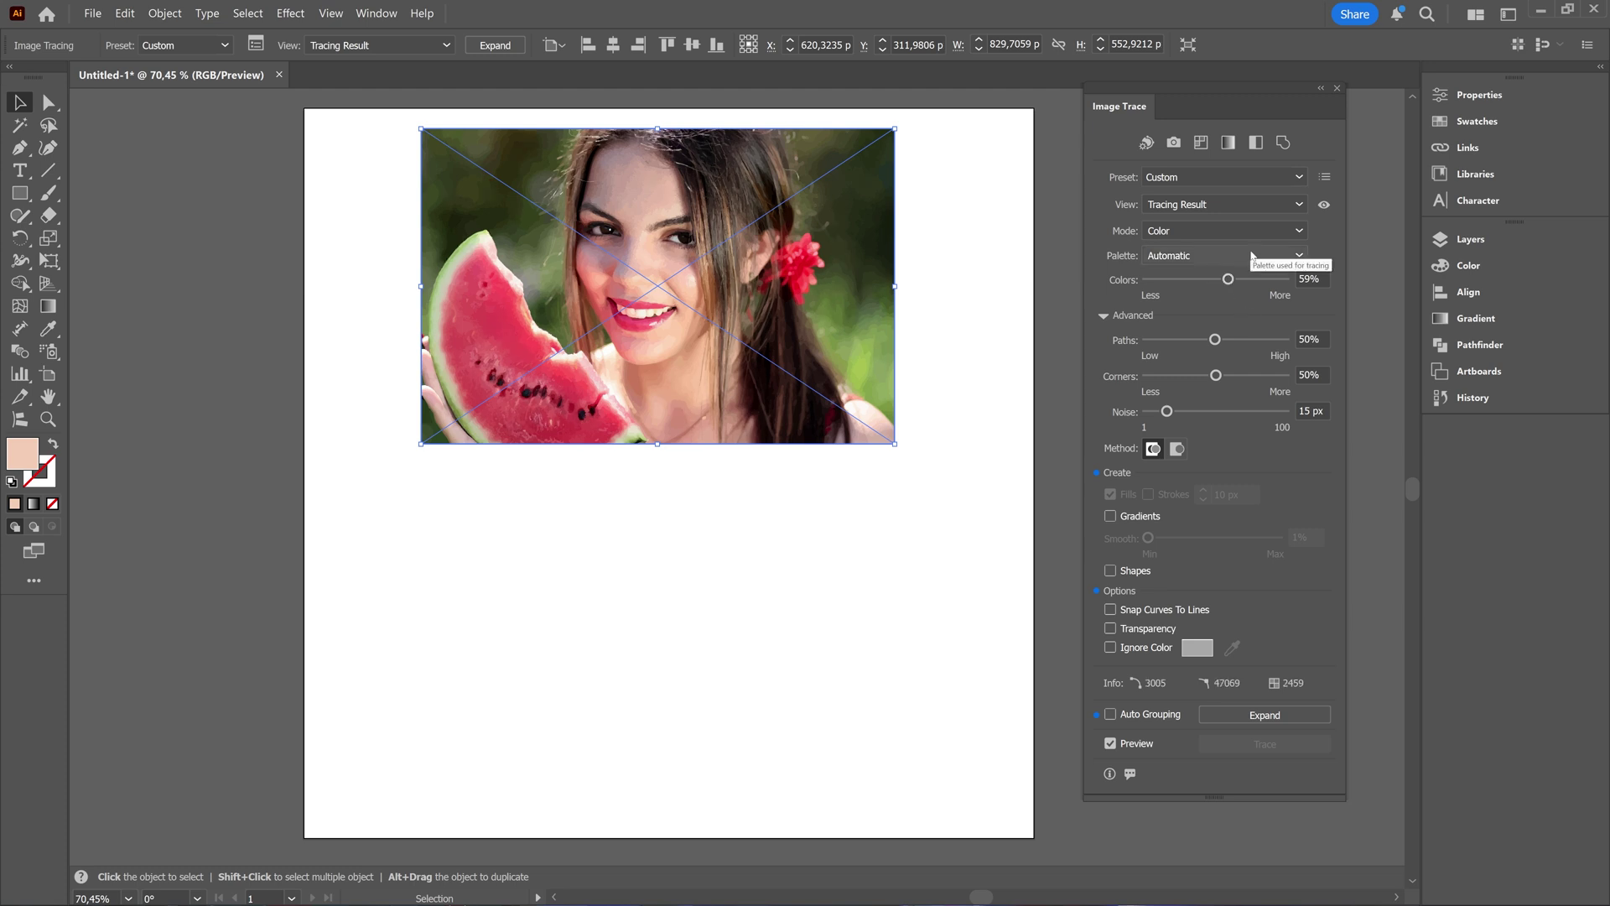
left_click(1250, 254)
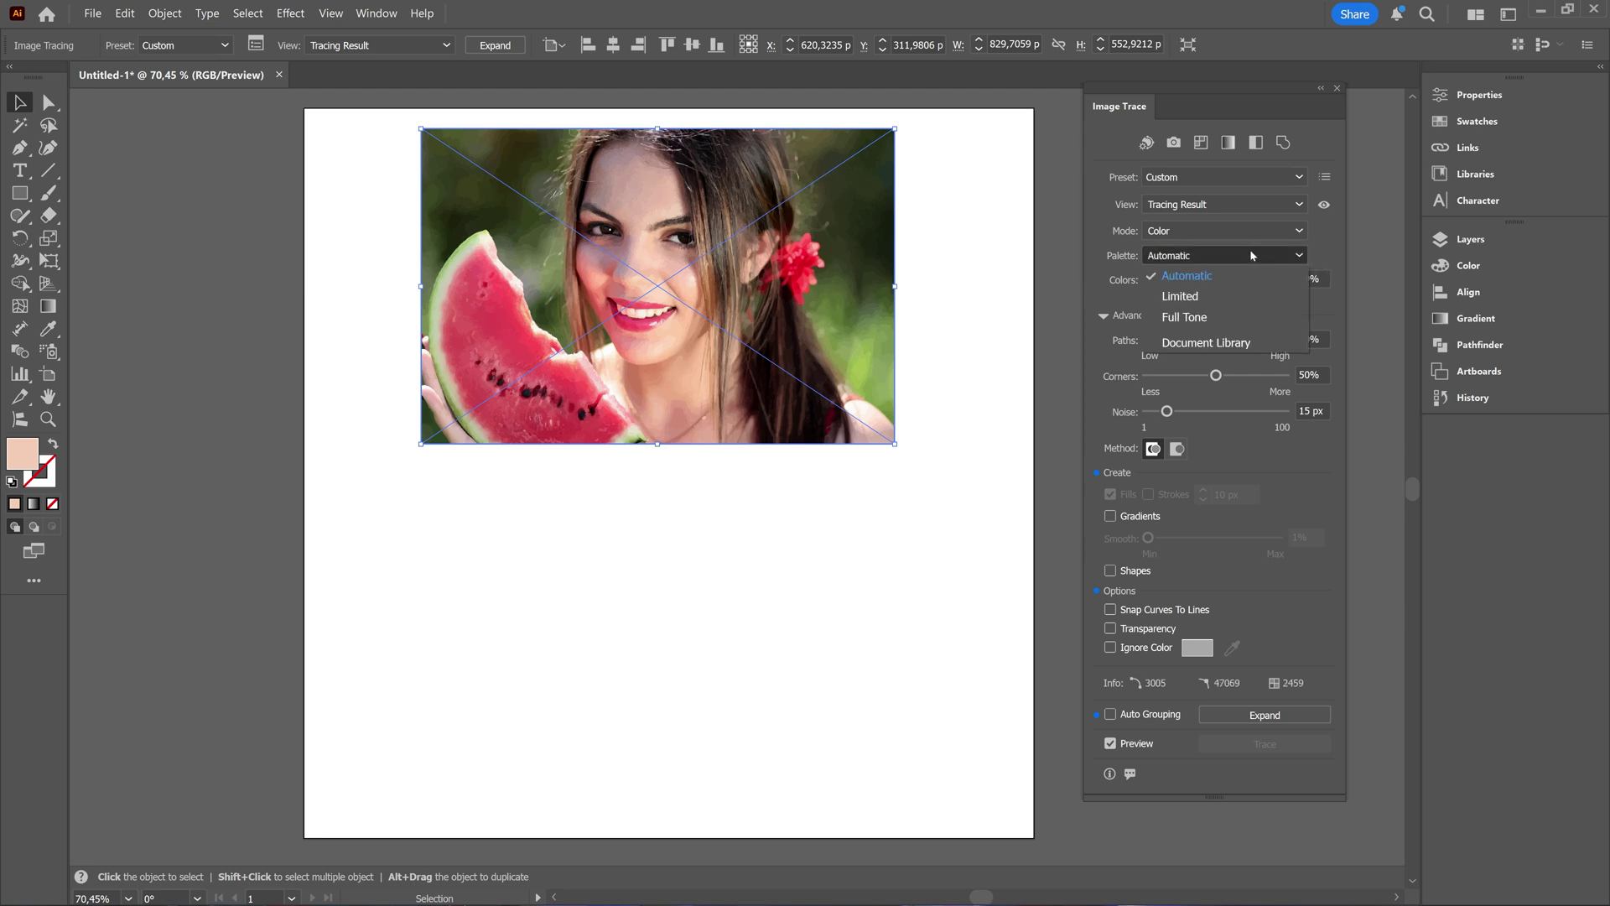
left_click(1217, 296)
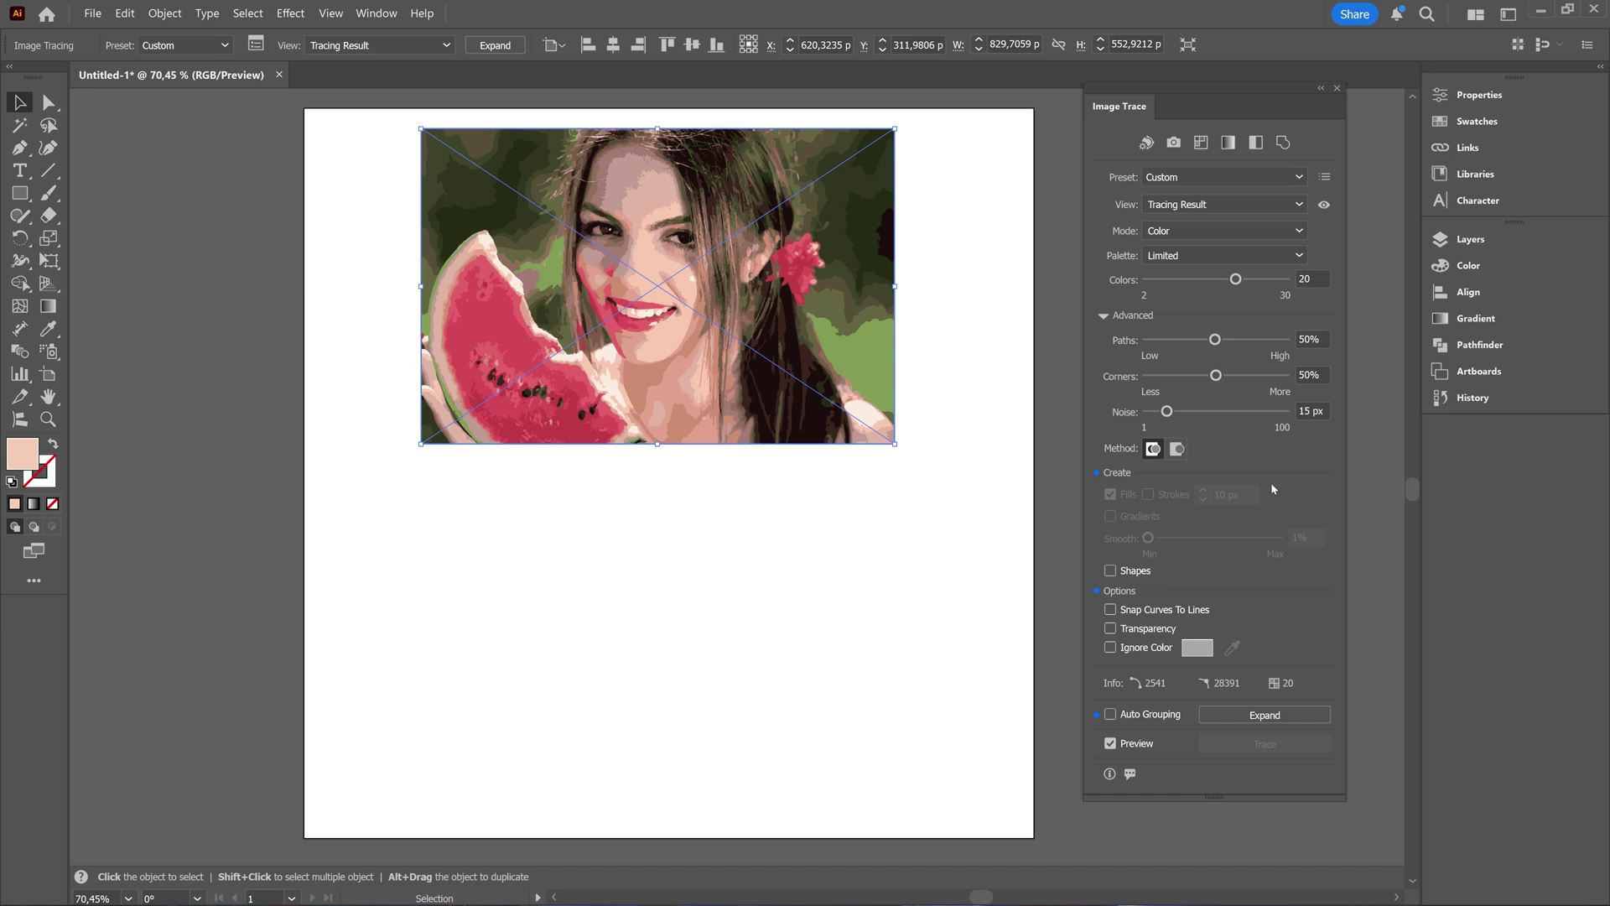
Step: Enable Ignore Color and sample the watermelon's red so the fruit flesh drops out
left_click(1110, 646)
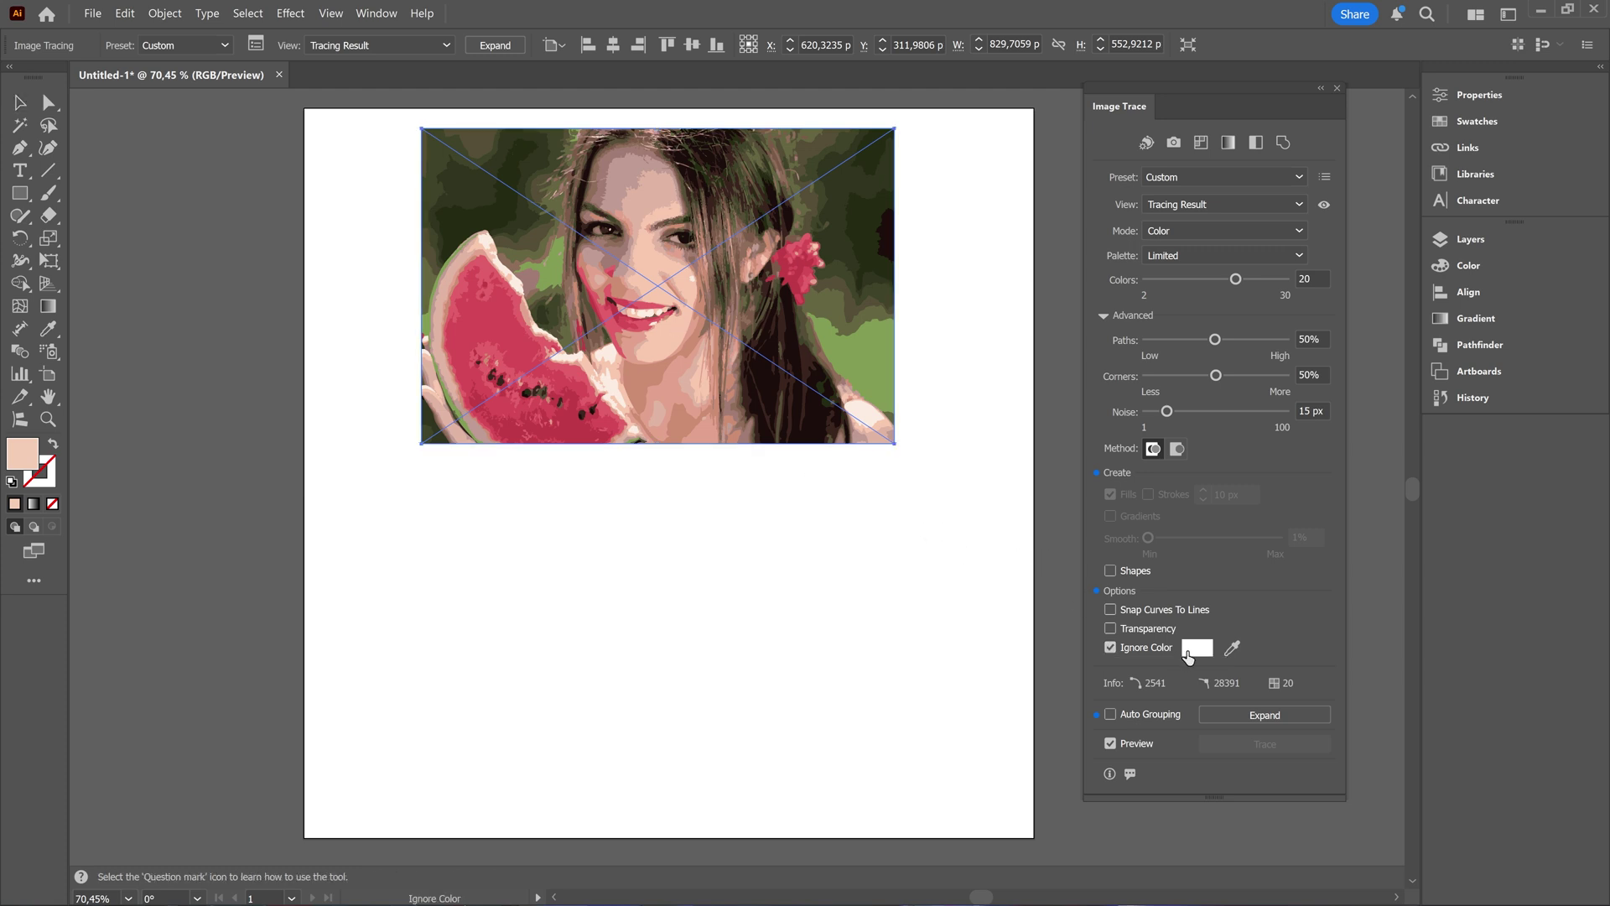
left_click(1232, 647)
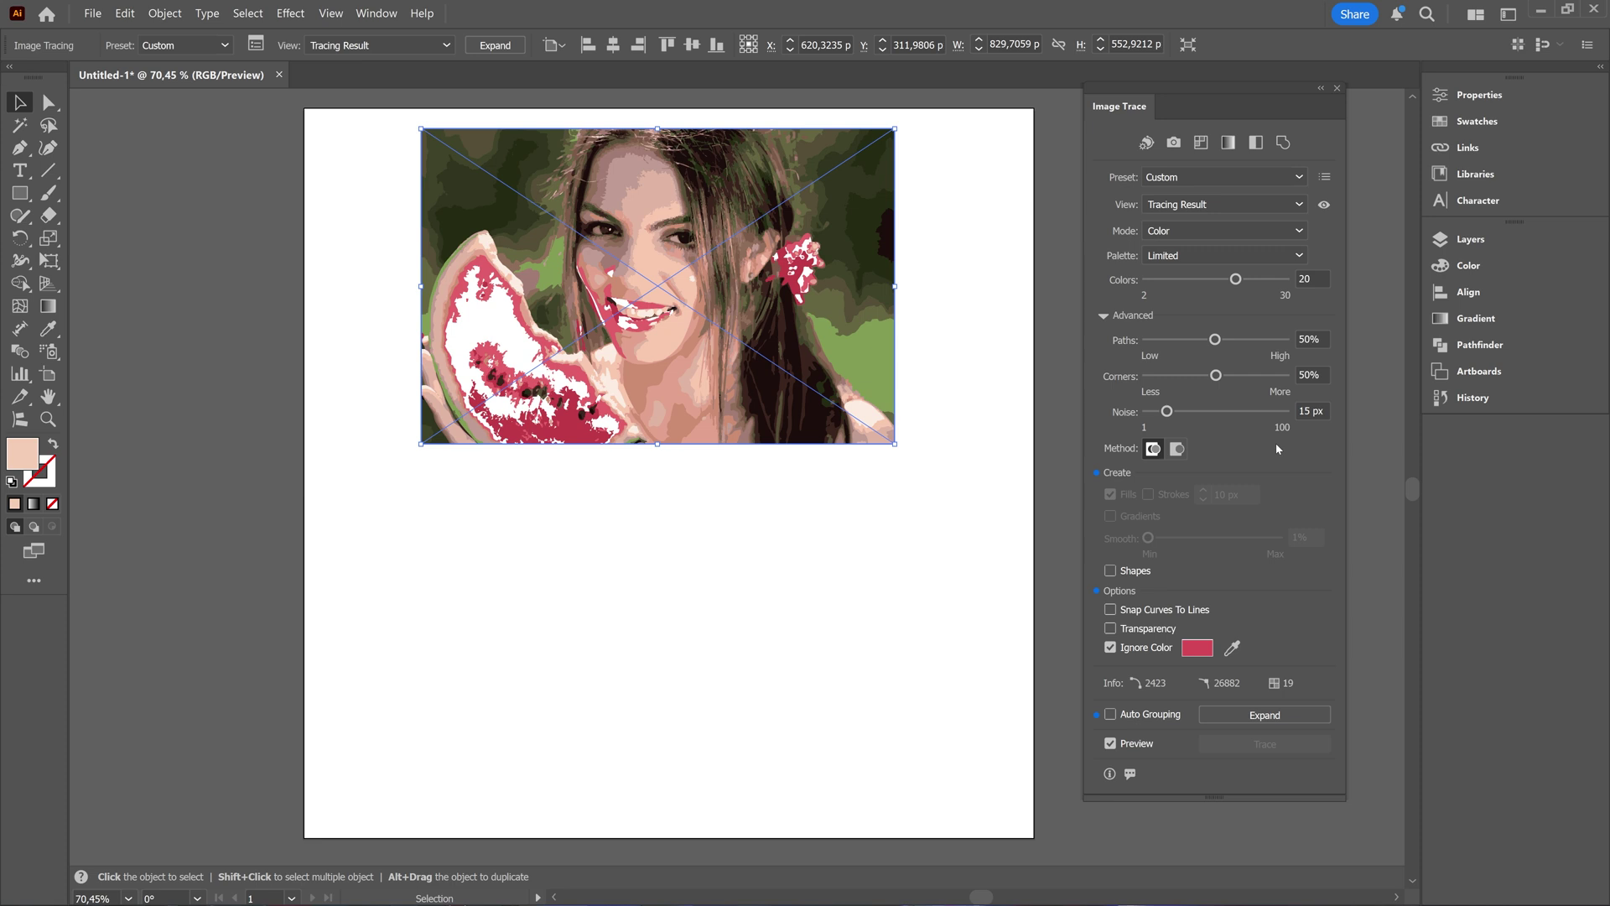
Step: Undo the ignored red, then place woman-1461619_1280.png and scale it down
key("ctrl+z")
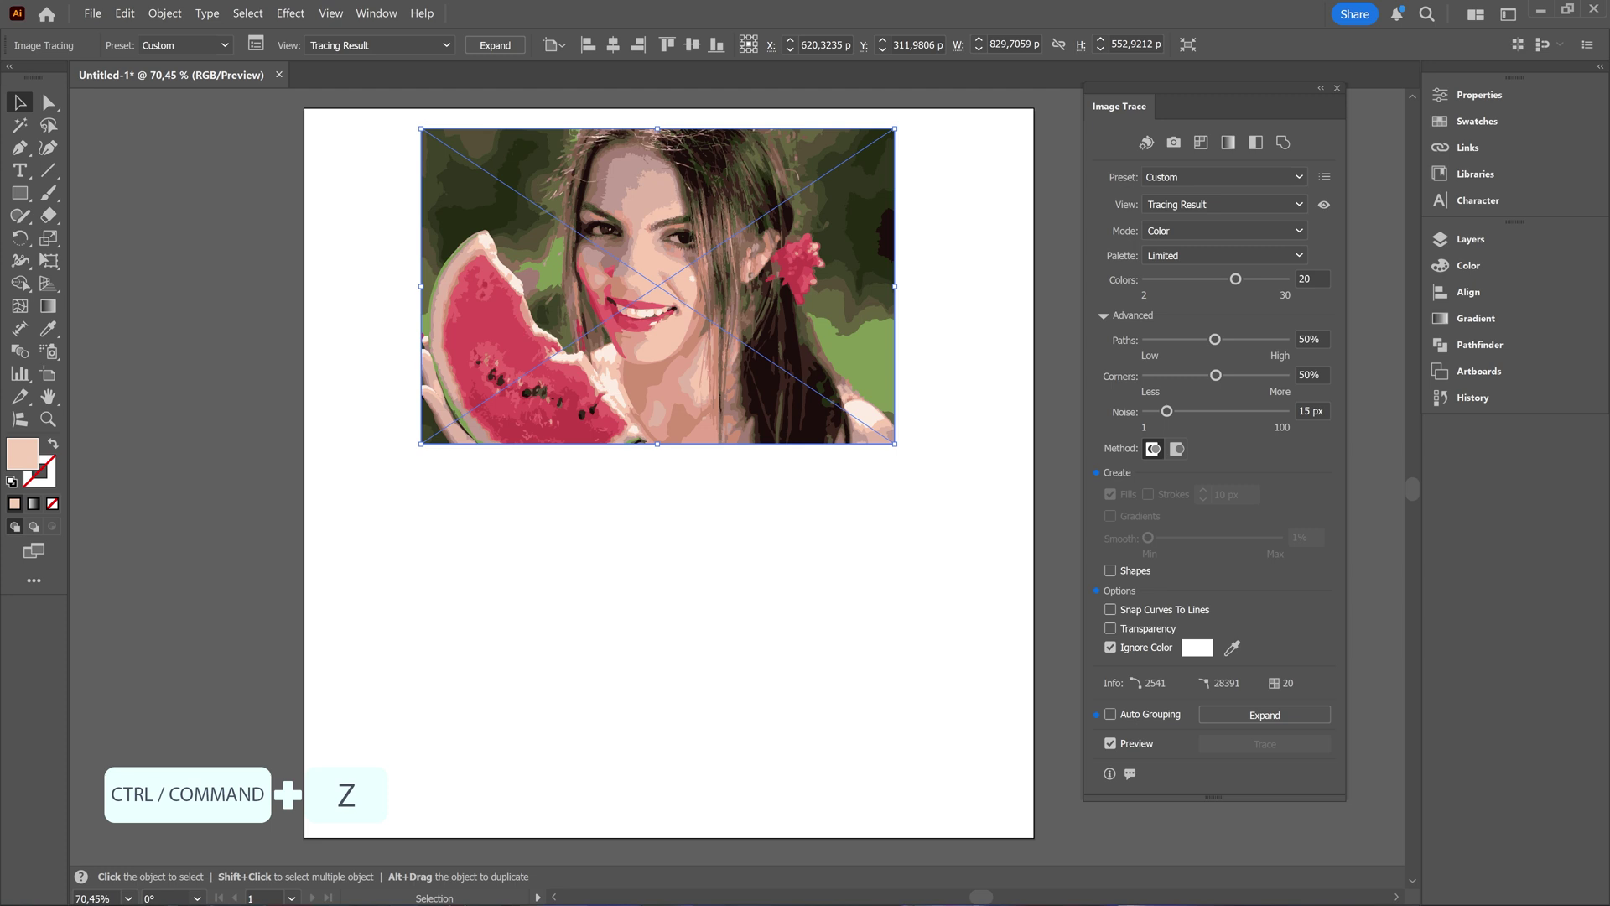
left_click(415, 678)
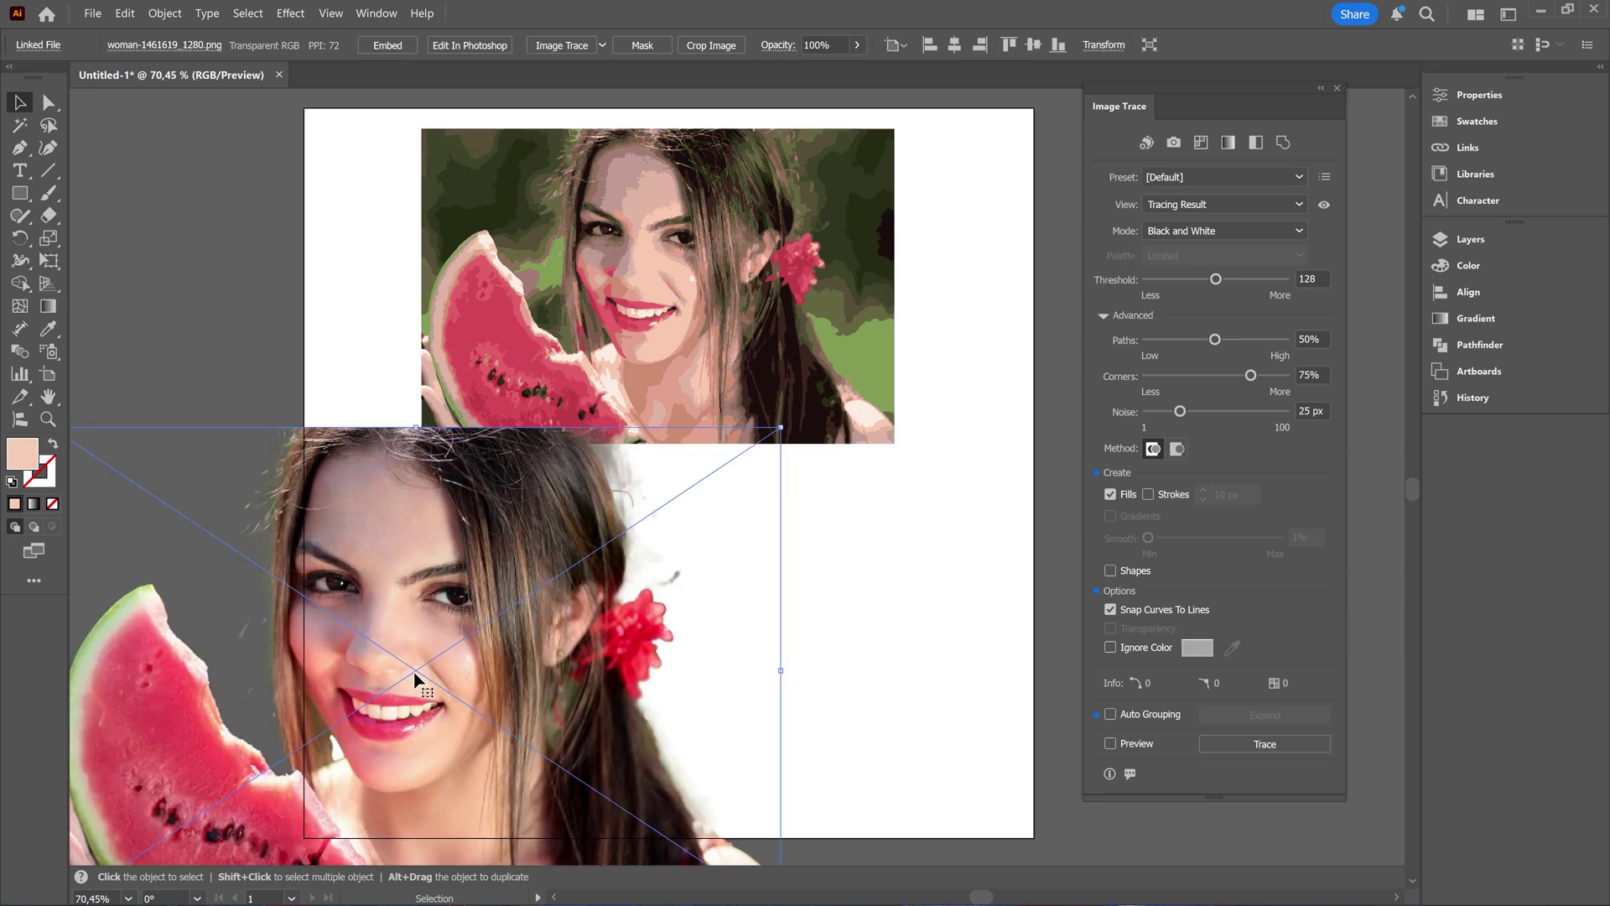
left_click_drag(781, 428, 456, 648)
left_click_drag(246, 741, 267, 527)
Step: Position the PNG photo on the pasteboard left of the artboard, with both photos in view
scroll(364, 765, "left", 4)
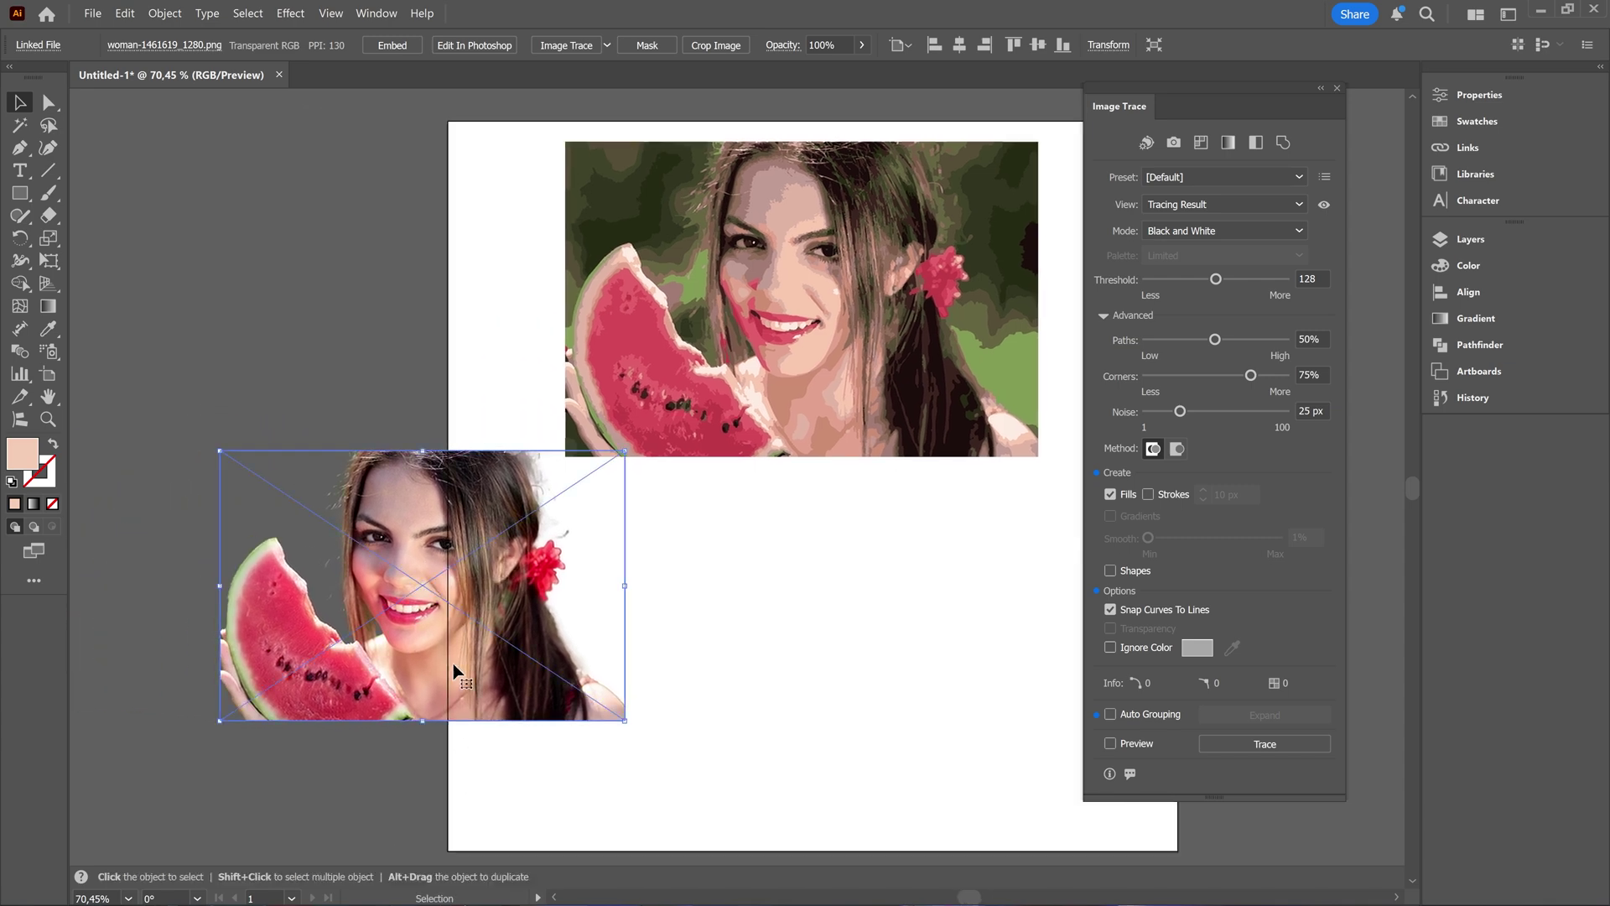
left_click_drag(453, 670, 264, 592)
left_click_drag(474, 737, 522, 736)
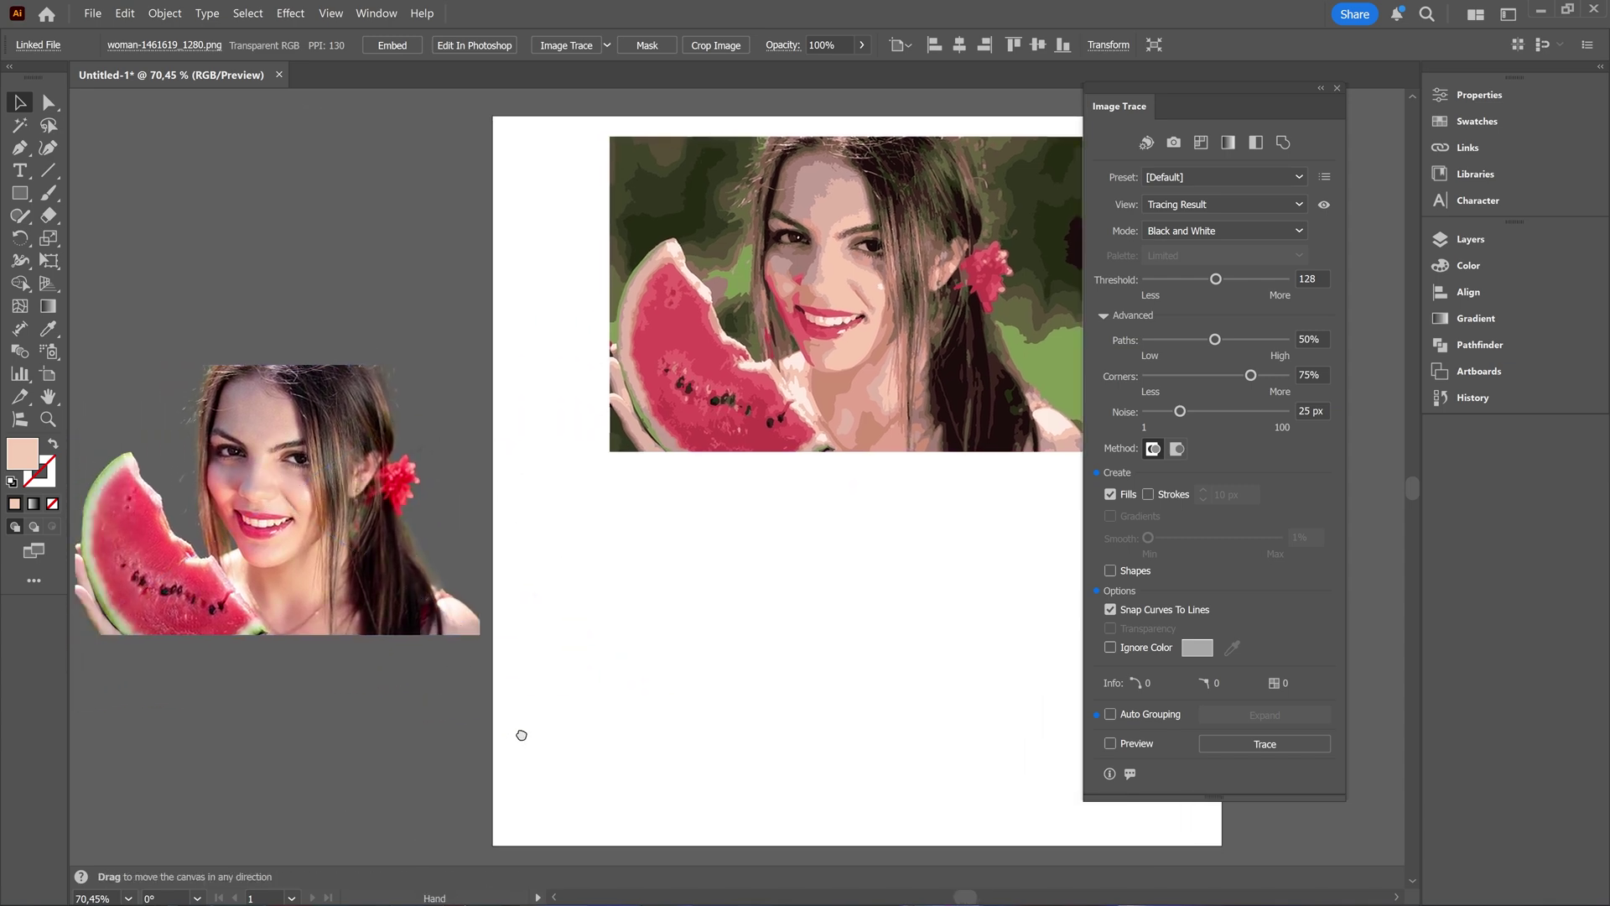
mouse_move(246, 466)
left_mouse_down()
mouse_move(264, 546)
mouse_move(241, 560)
left_mouse_up()
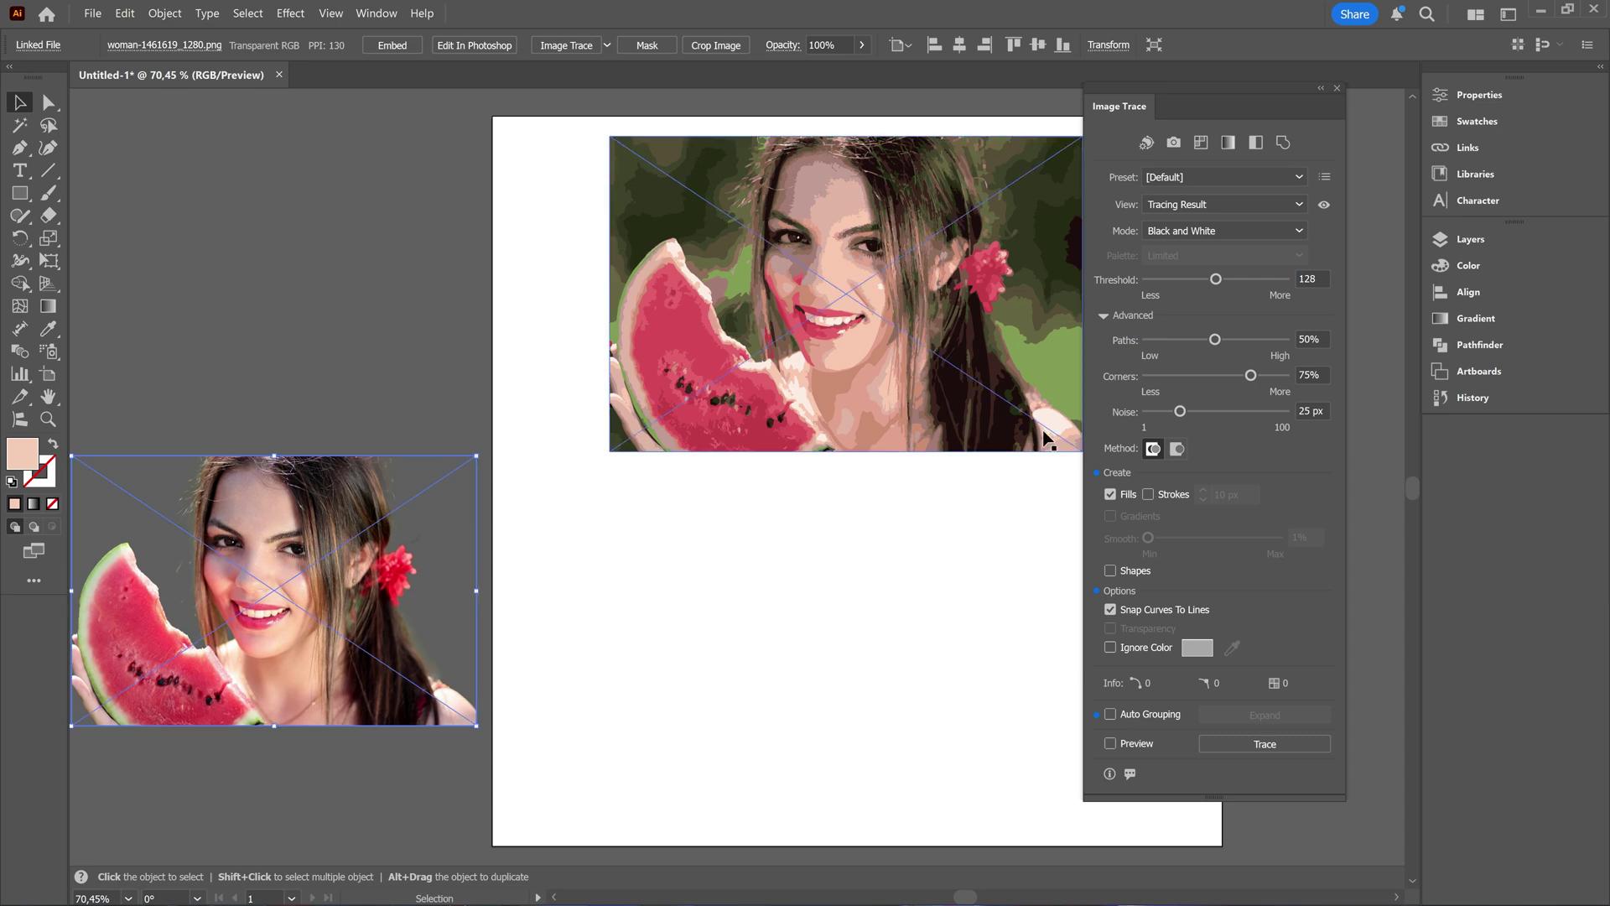
Step: Trace the PNG photo with the 16 Colors preset and ignore white
left_click(1479, 95)
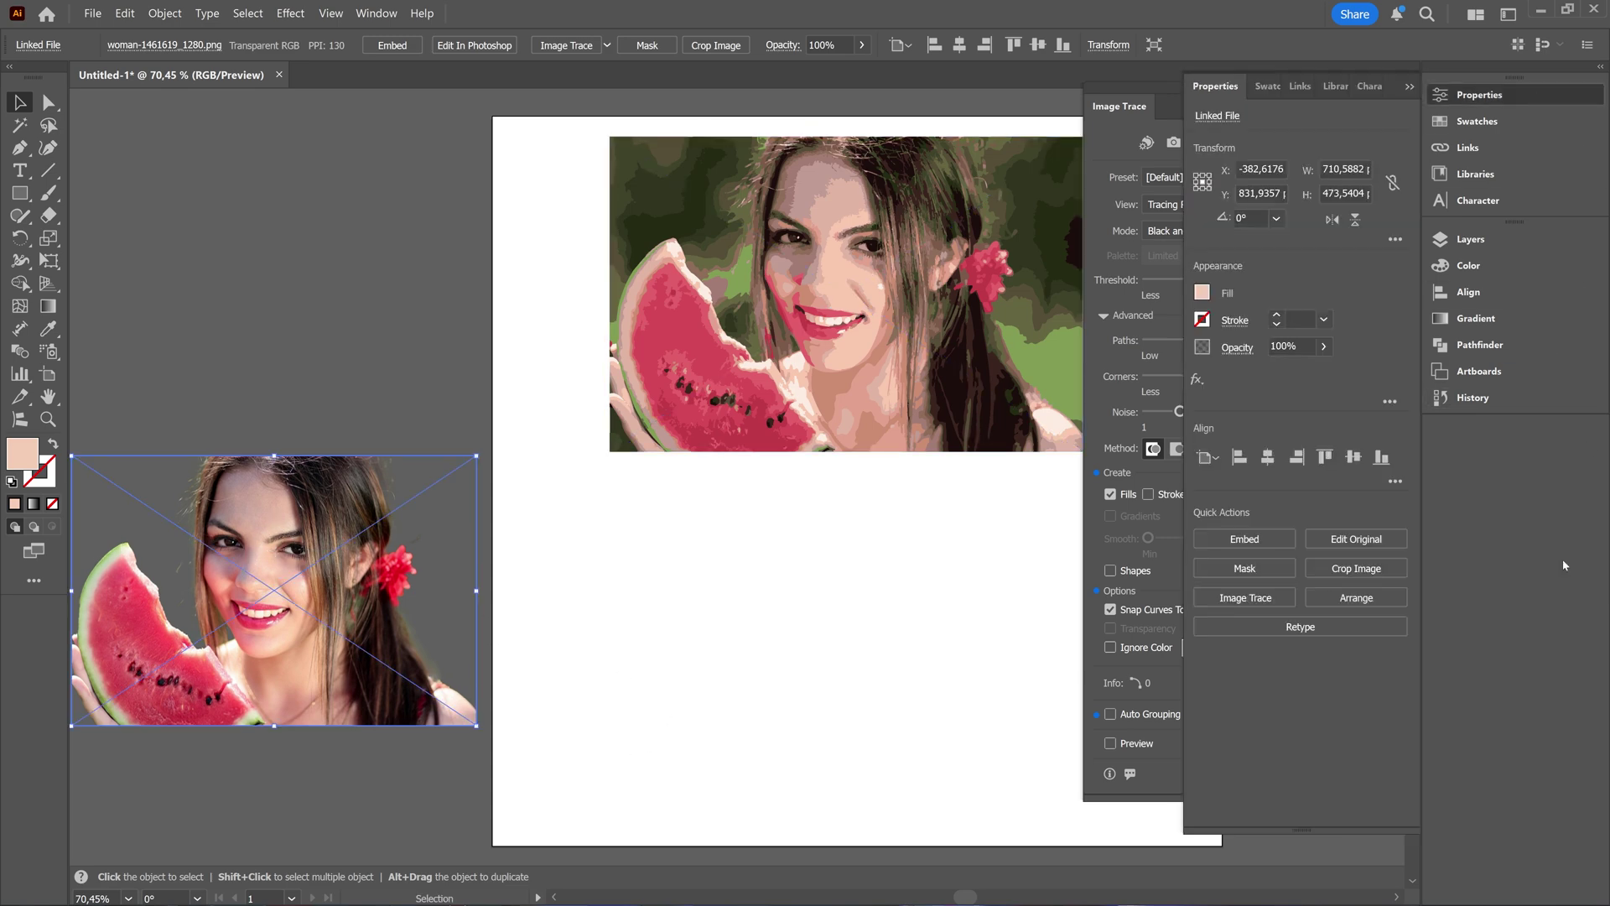
left_click(1242, 597)
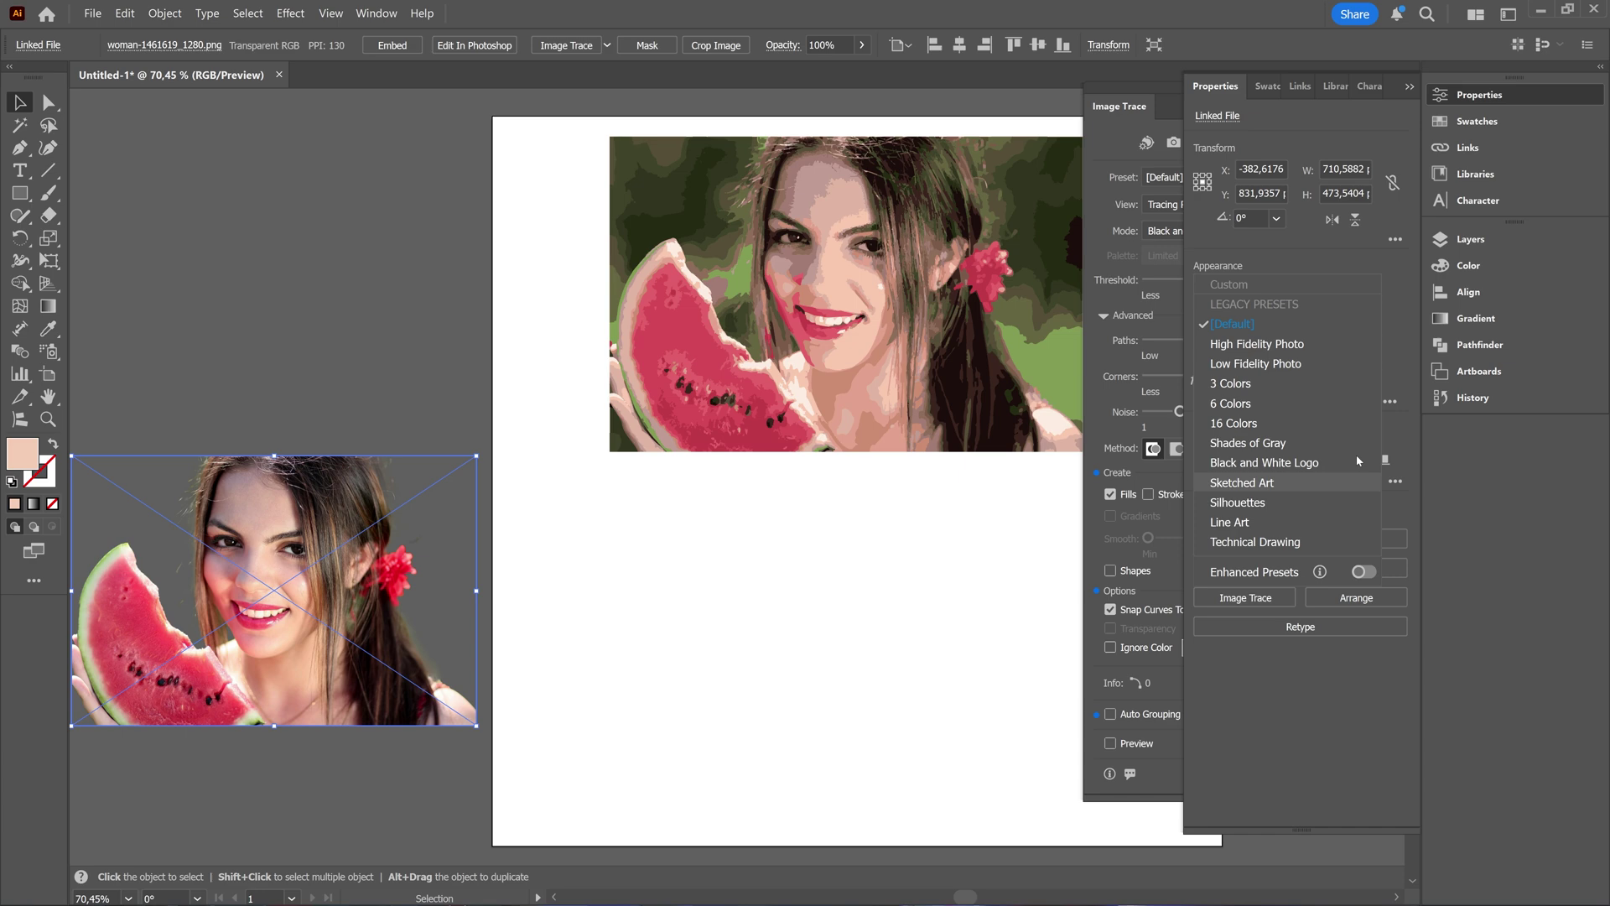
left_click(1234, 424)
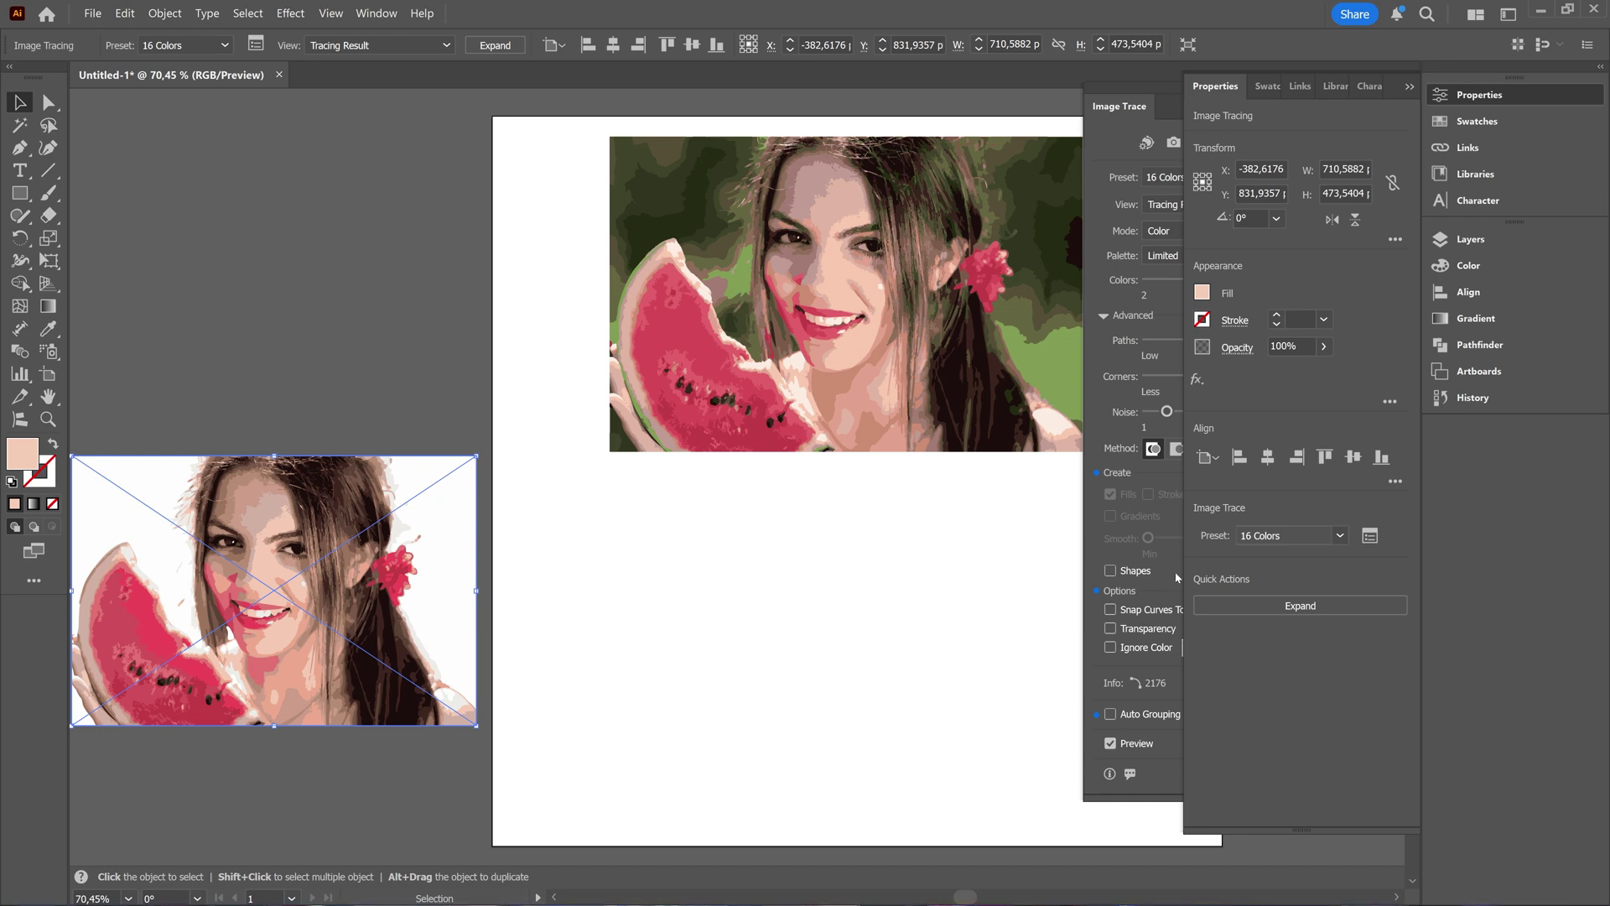
left_click(1110, 647)
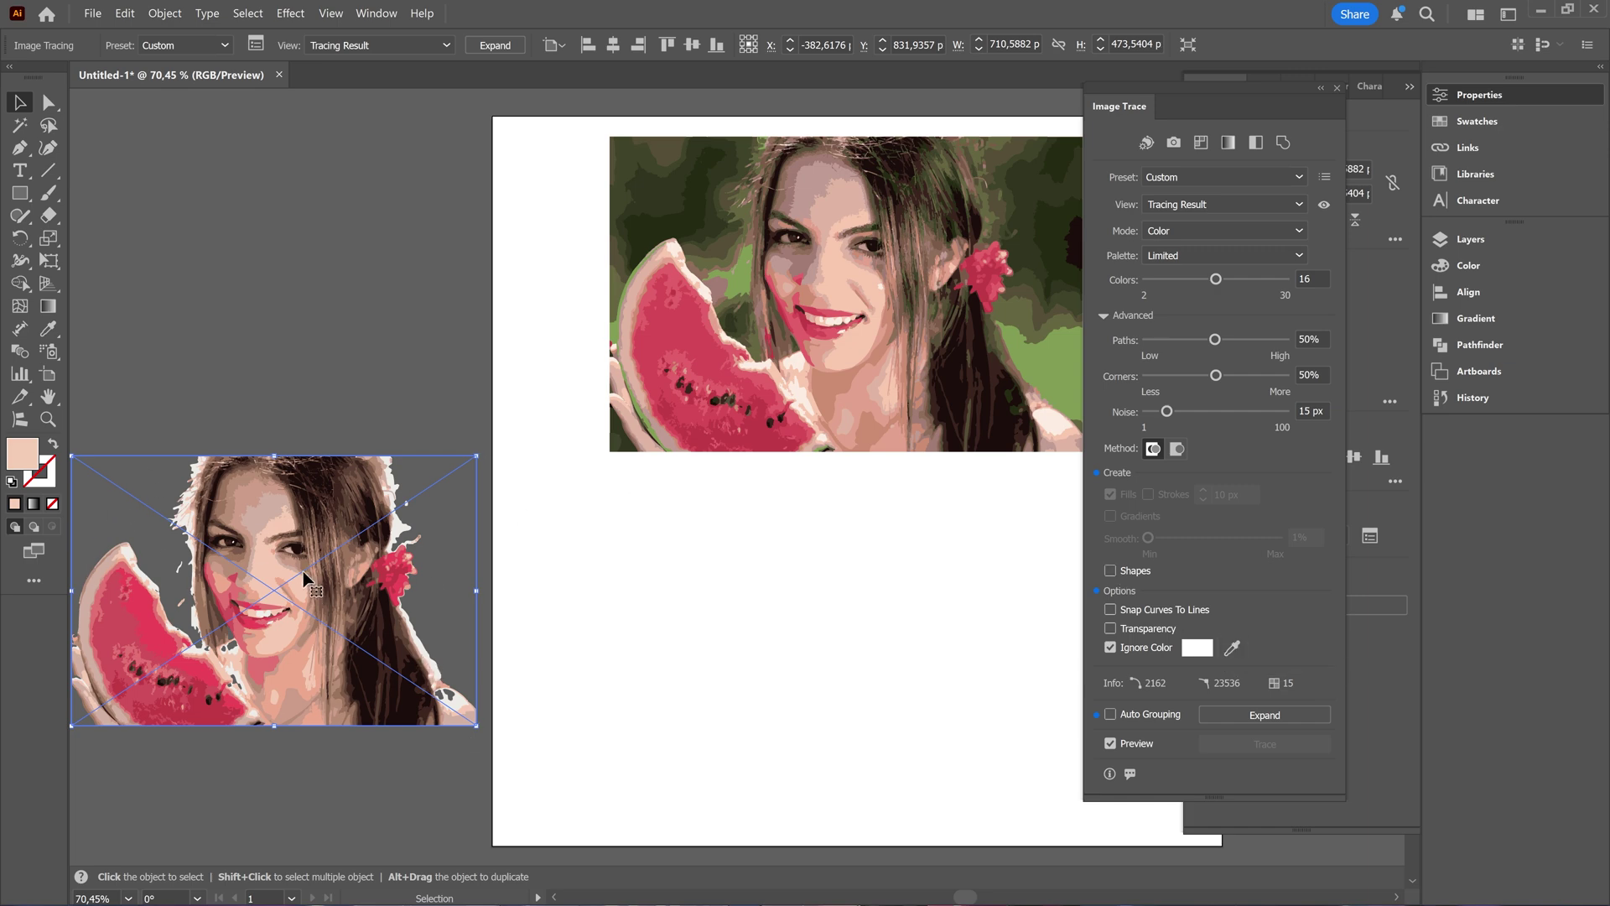
Step: Move the 16-colour trace below the 20-colour trace, nudge the upper one left, then select the lower trace
mouse_move(304, 573)
left_mouse_down()
mouse_move(806, 600)
mouse_move(801, 646)
left_mouse_up()
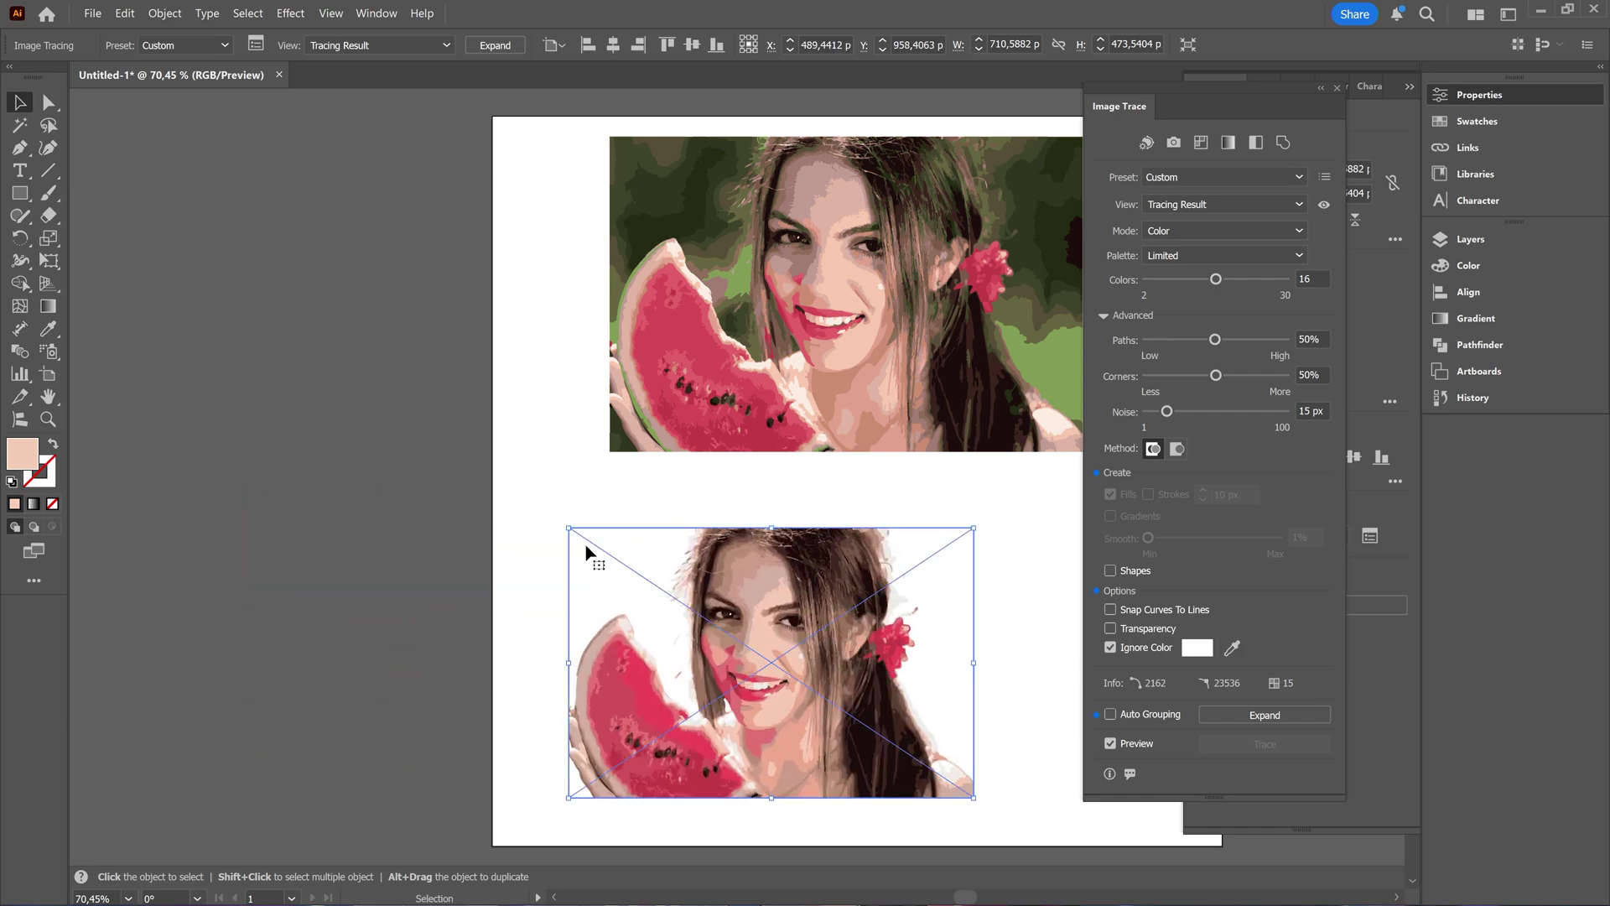
left_click_drag(855, 388, 827, 391)
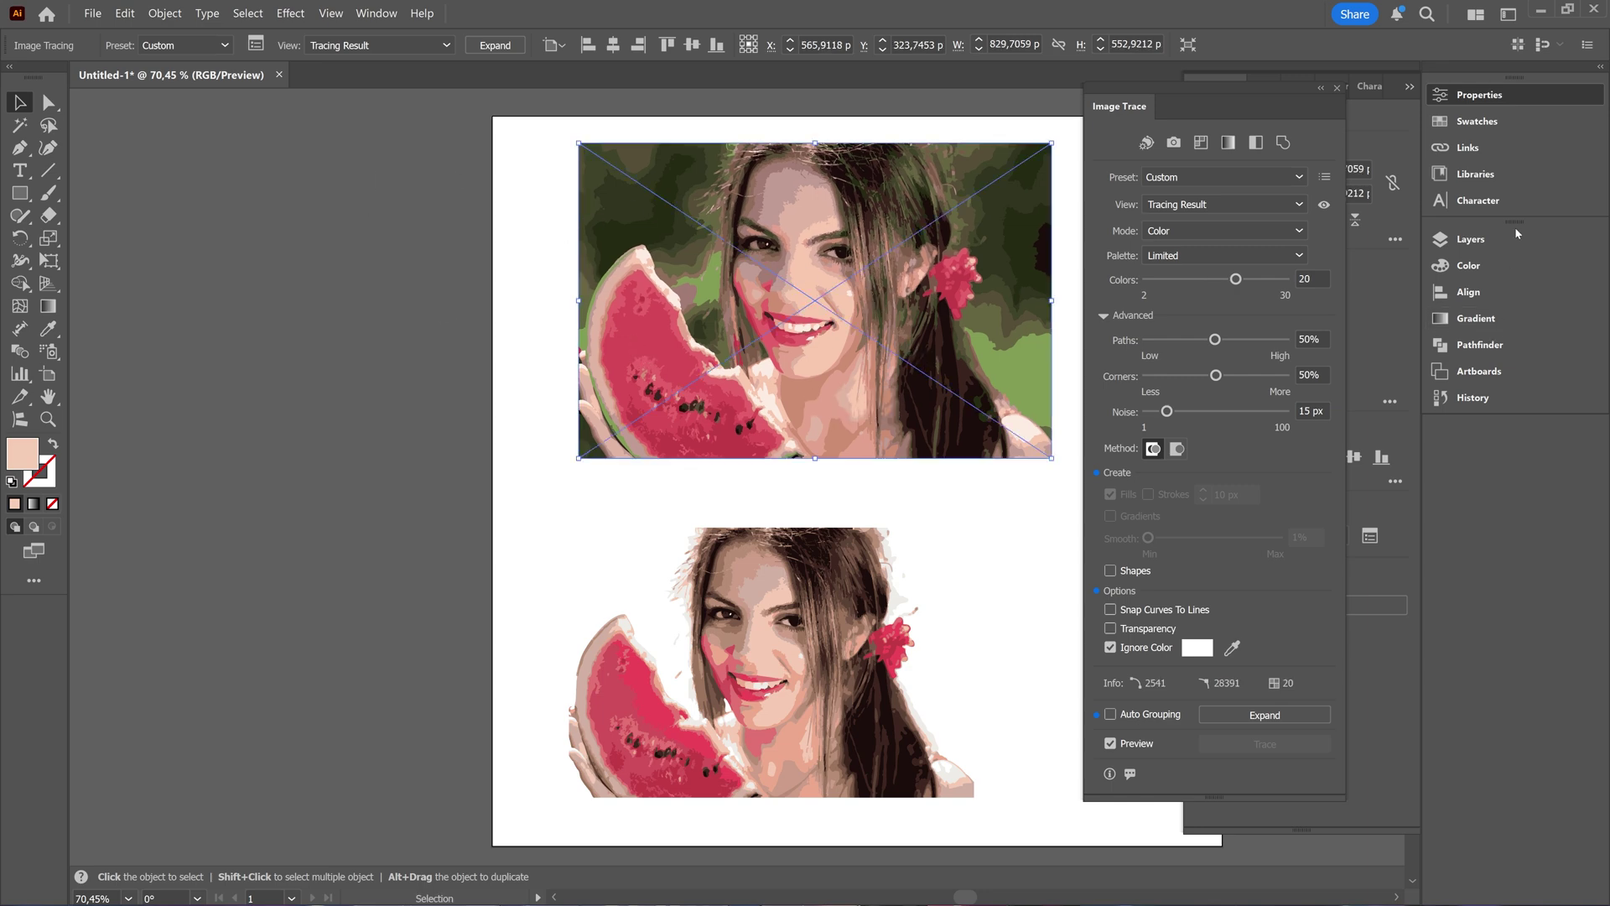
left_click(1501, 95)
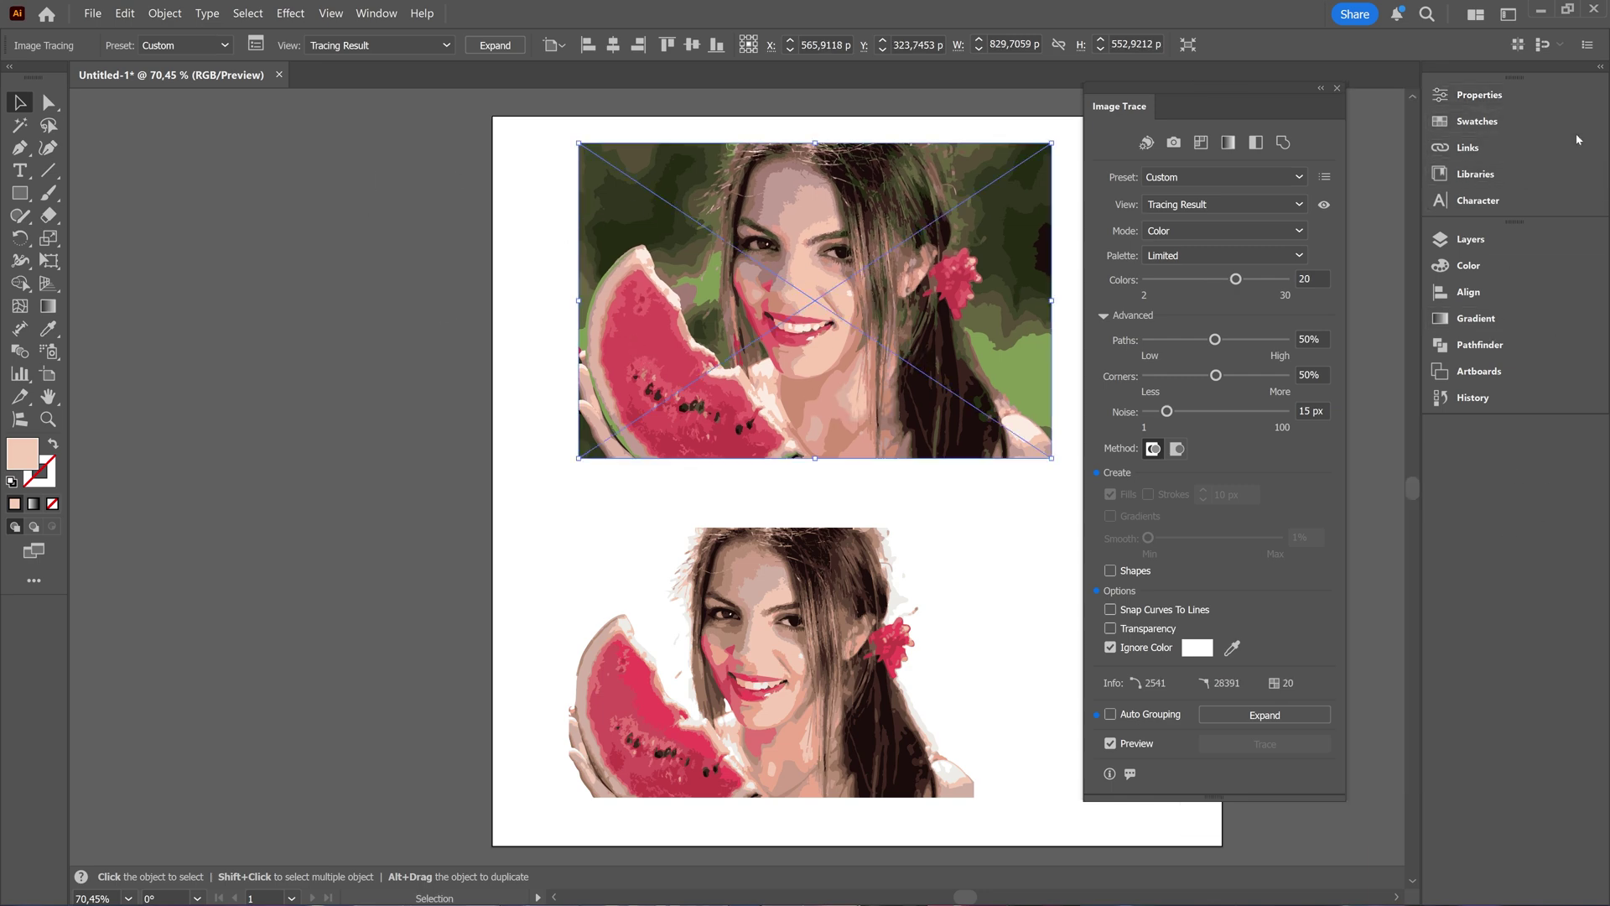
left_click(1480, 95)
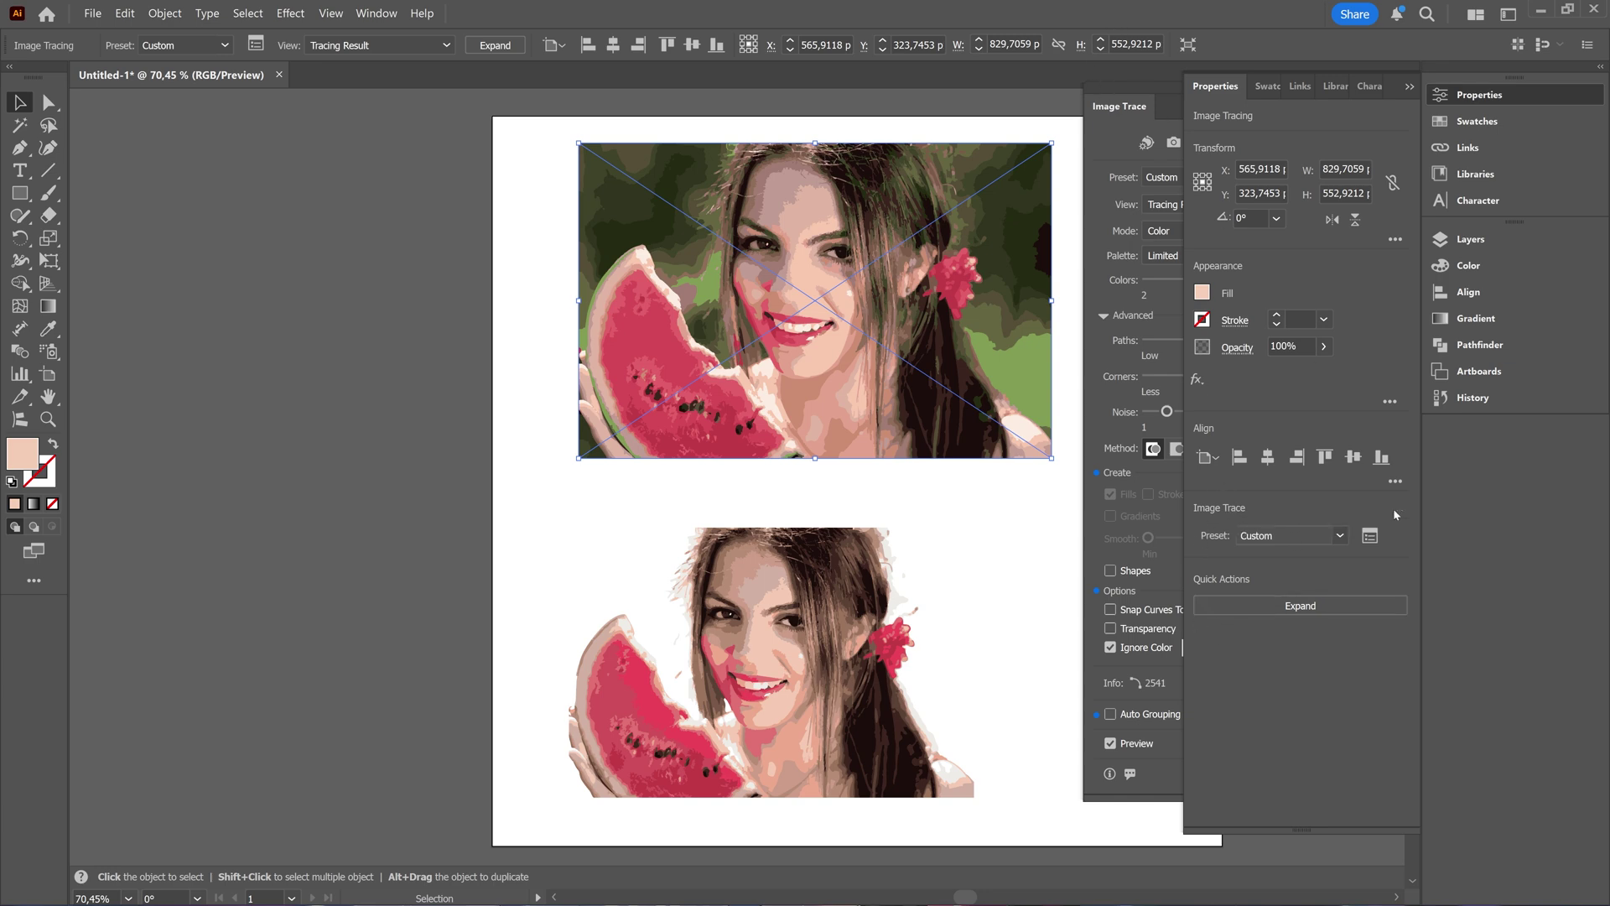
left_click(771, 663)
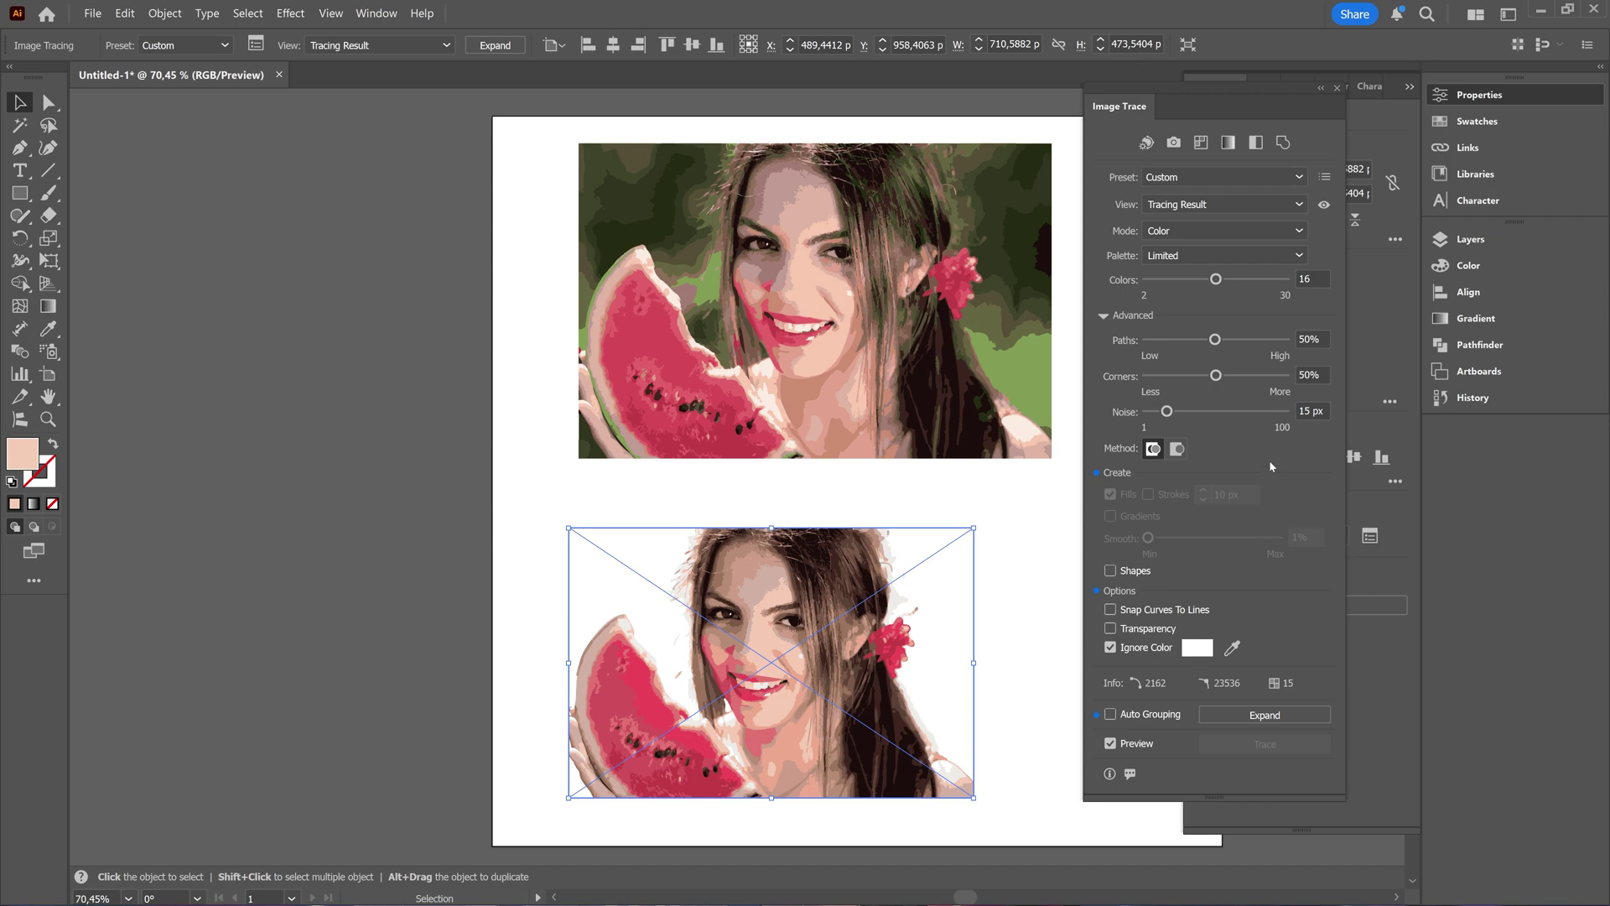